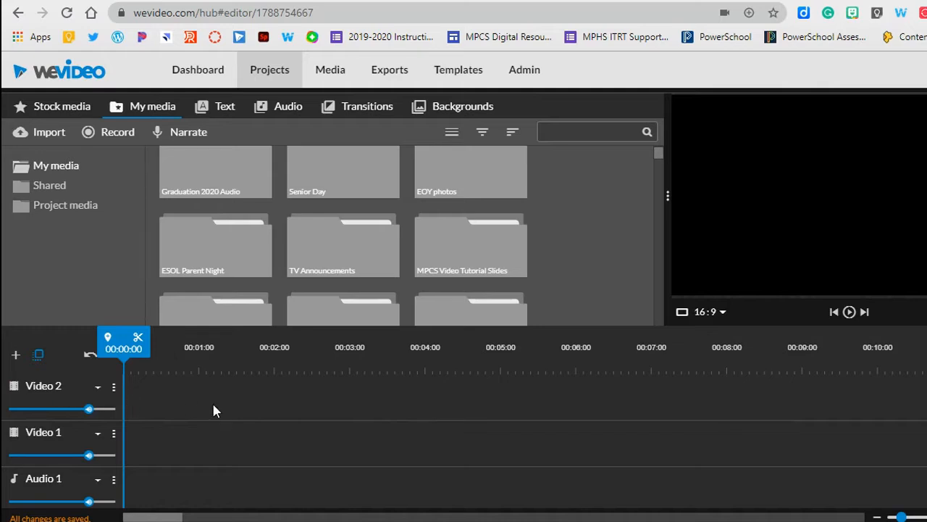
scroll(145, 456, down, 1)
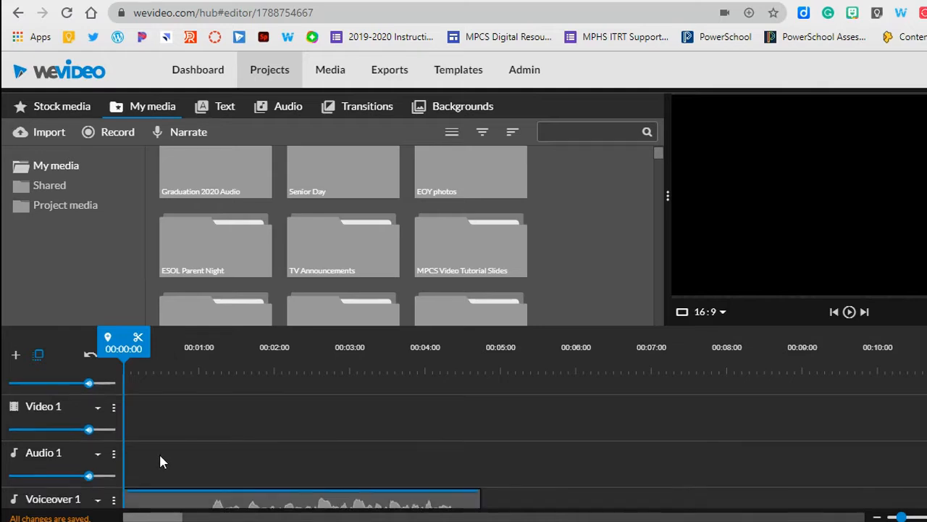
scroll(161, 461, down, 1)
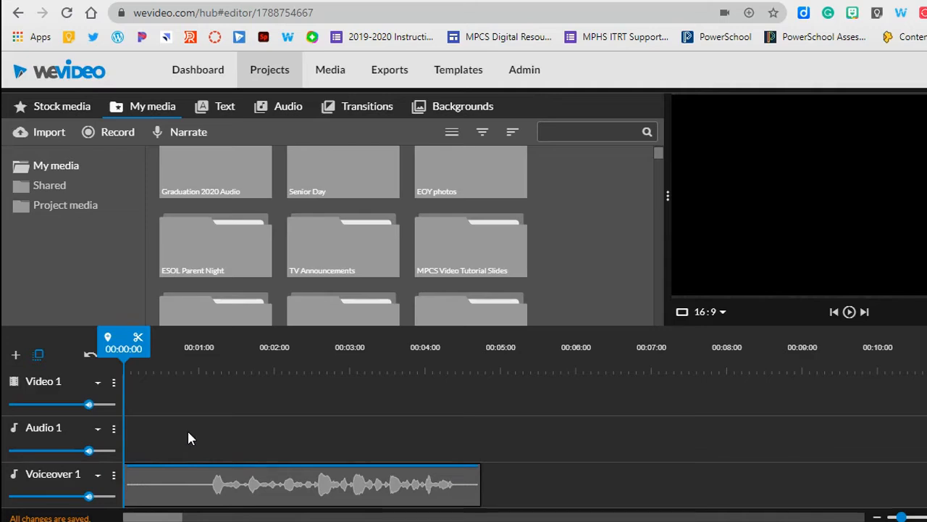
scroll(189, 433, up, 1)
scroll(187, 429, up, 2)
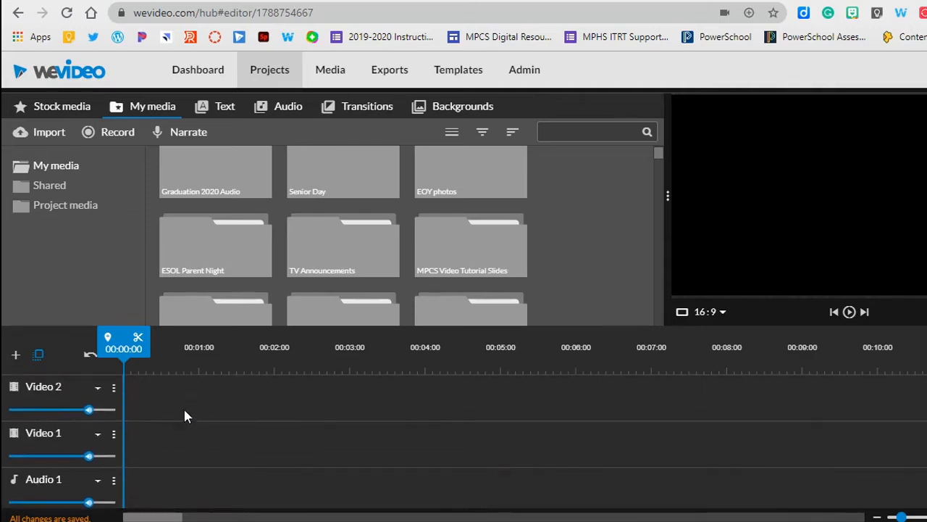
scroll(182, 402, up, 1)
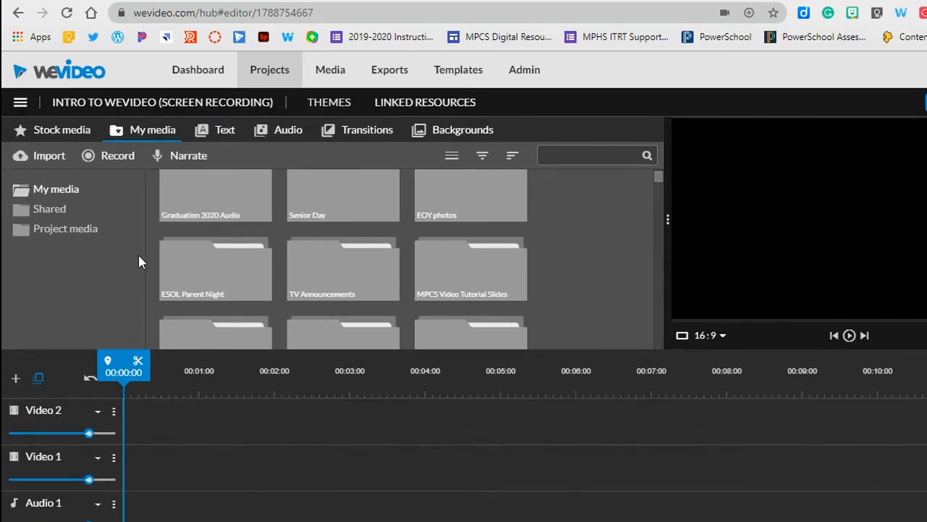
Search the stock media library for "space".
click(67, 137)
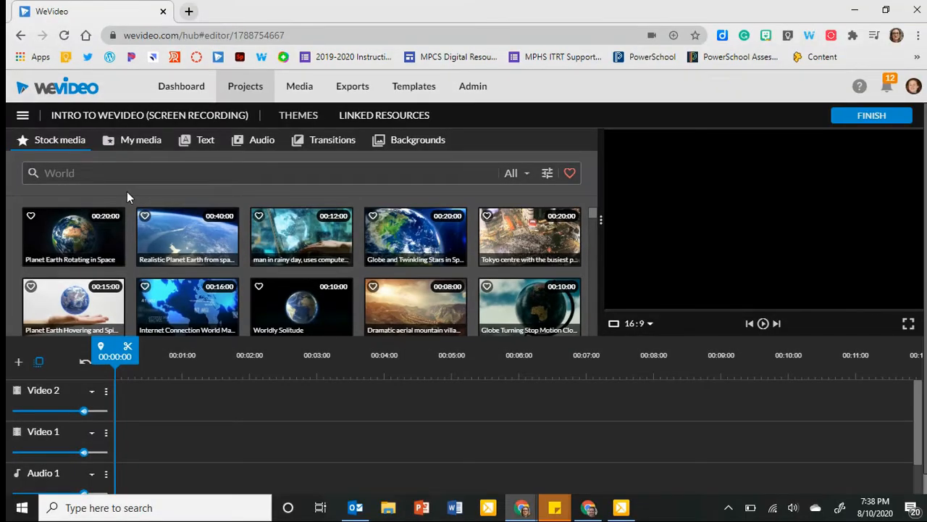
click(127, 173)
text(space)
key(Return)
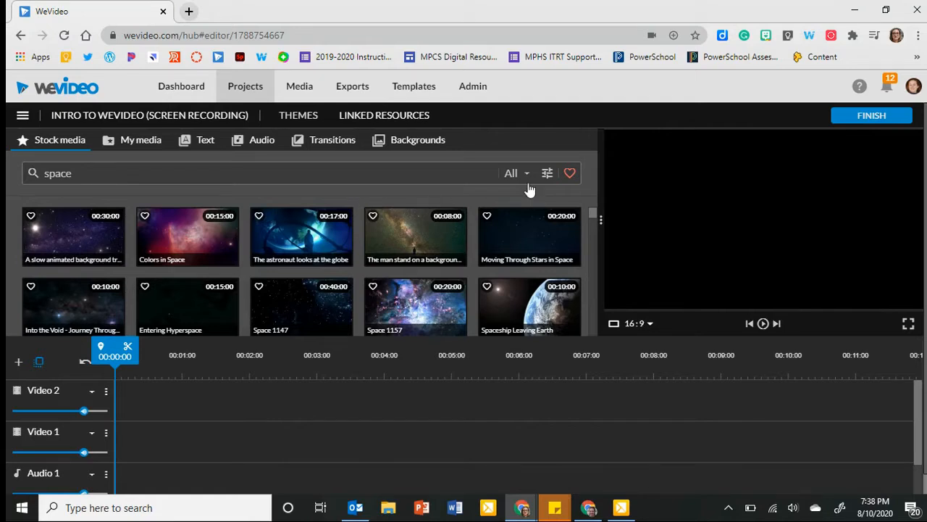
Preview the "Flying through nebula" stock clip from the space results and pause its playback.
scroll(282, 246, down, 1)
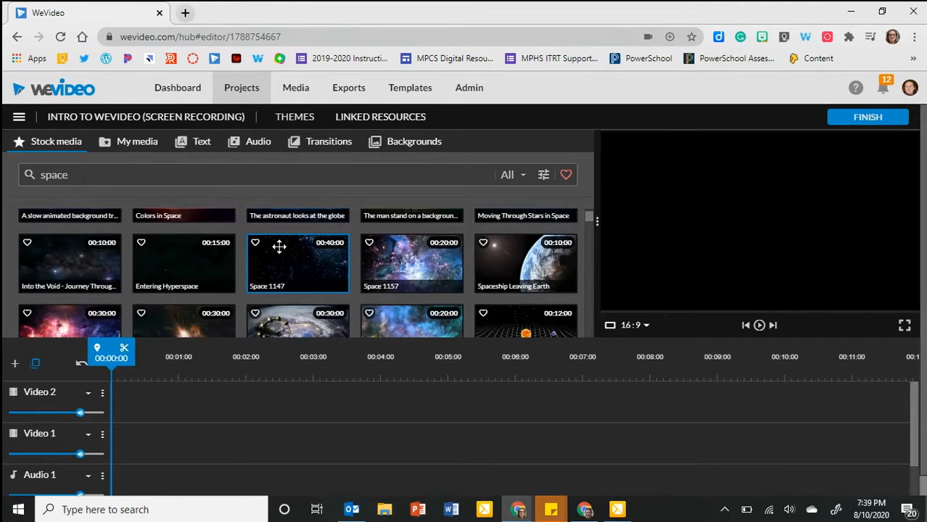
scroll(279, 246, down, 1)
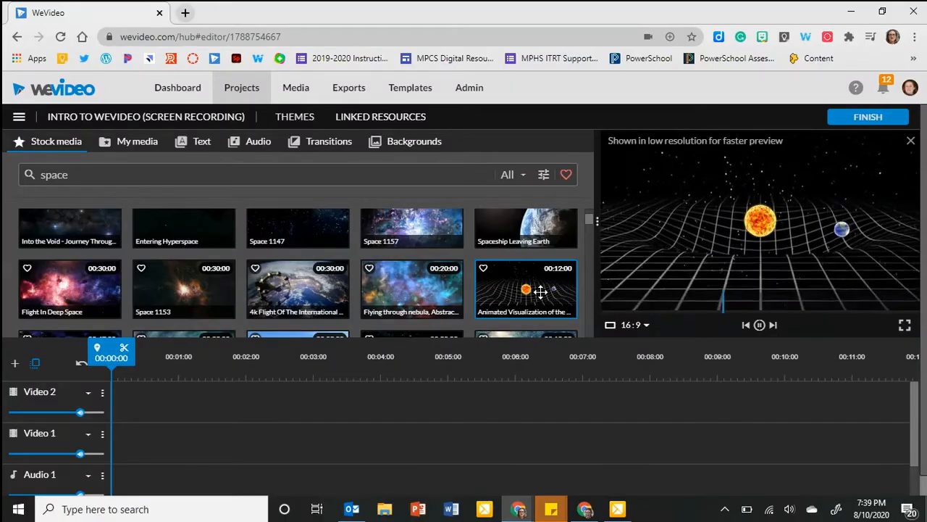
click(405, 289)
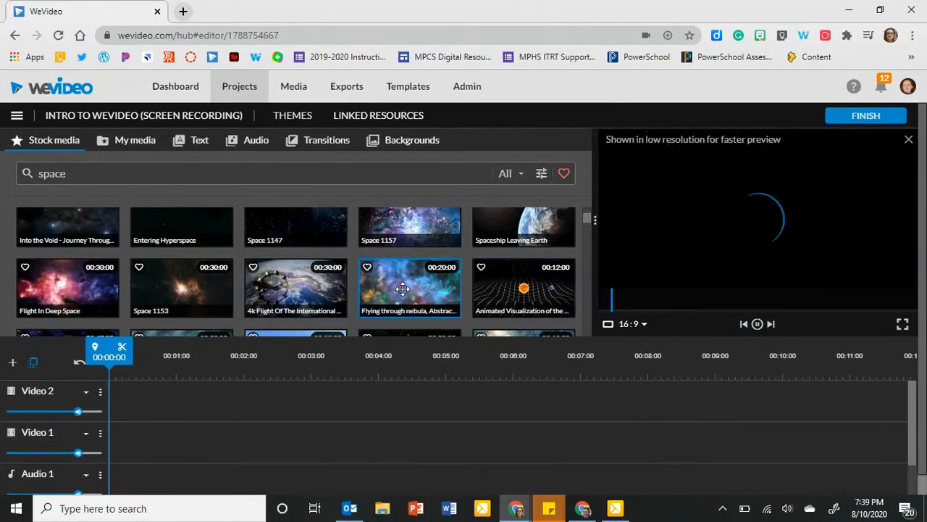
click(757, 324)
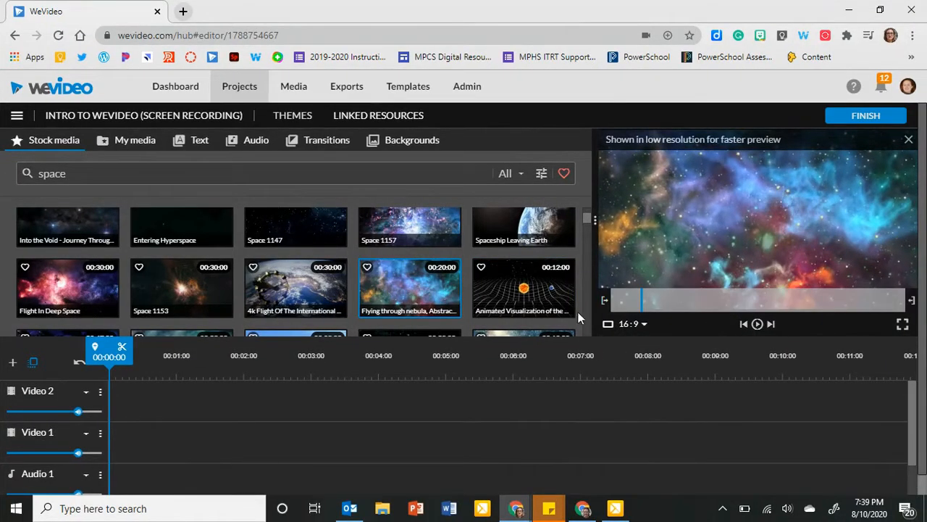
Filter the space stock results to Images and place the "Space Flight Abstract" image at the start of the Video 1 track.
click(521, 176)
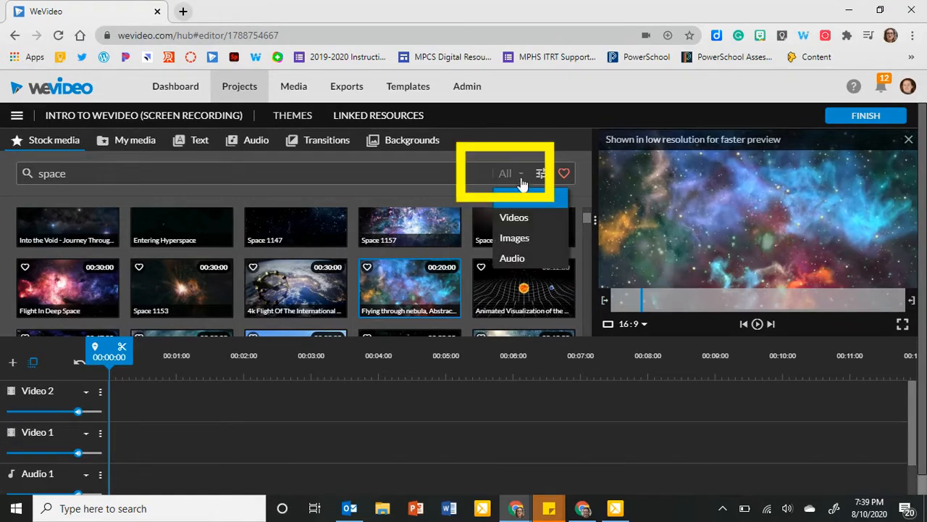
click(515, 238)
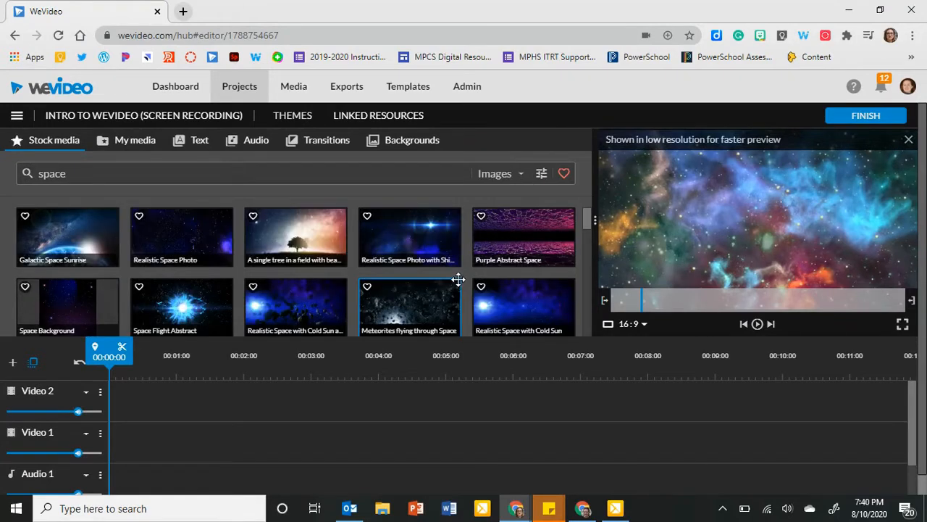
scroll(352, 295, down, 1)
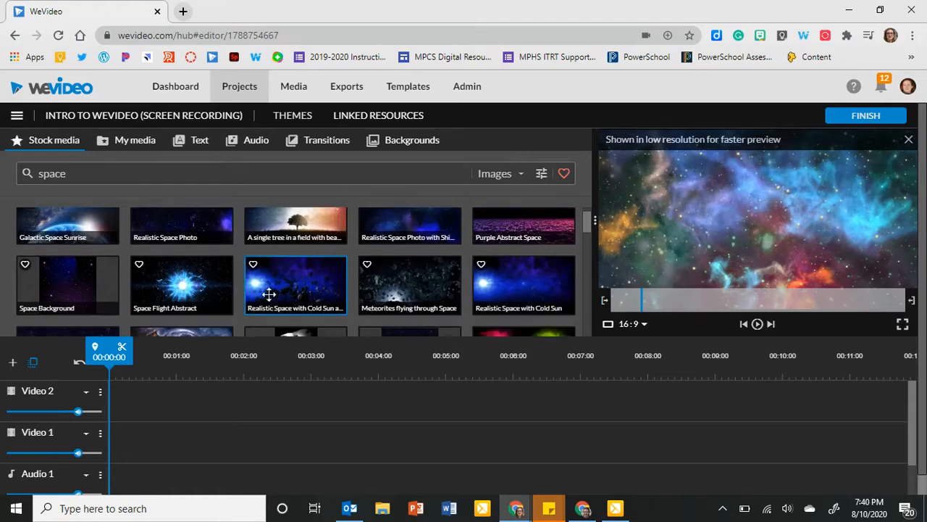
drag(181, 289, 123, 438)
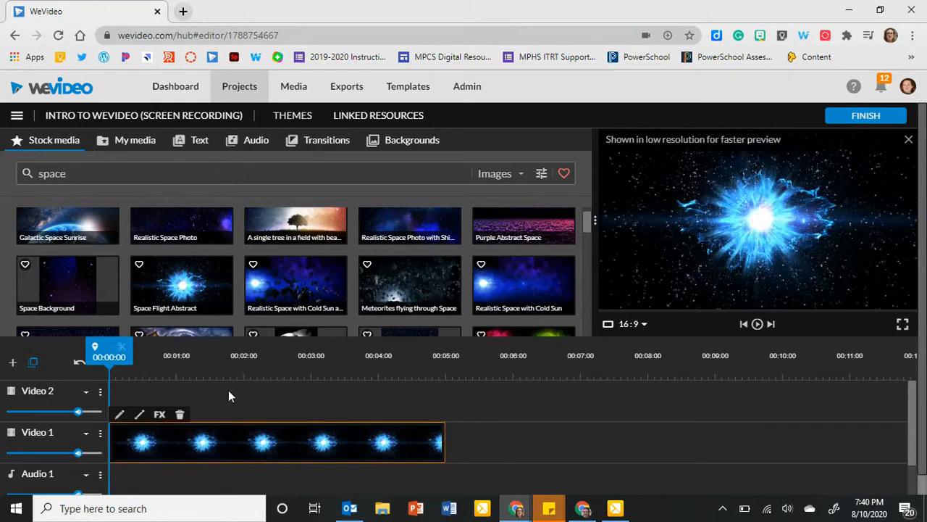
Filter the stock results to Videos and place "The astronaut looks at the globe" on the Video 2 track at 00:05:00.
click(516, 178)
click(525, 215)
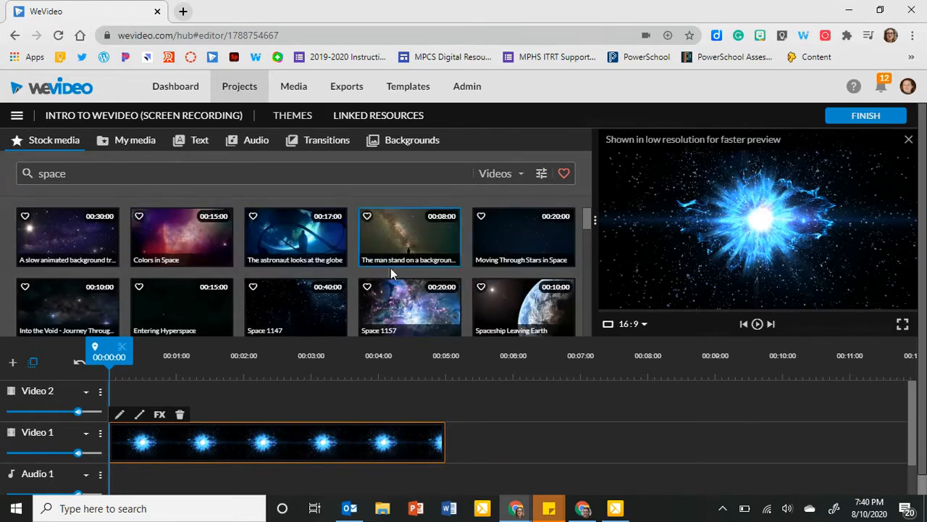
drag(322, 238, 471, 412)
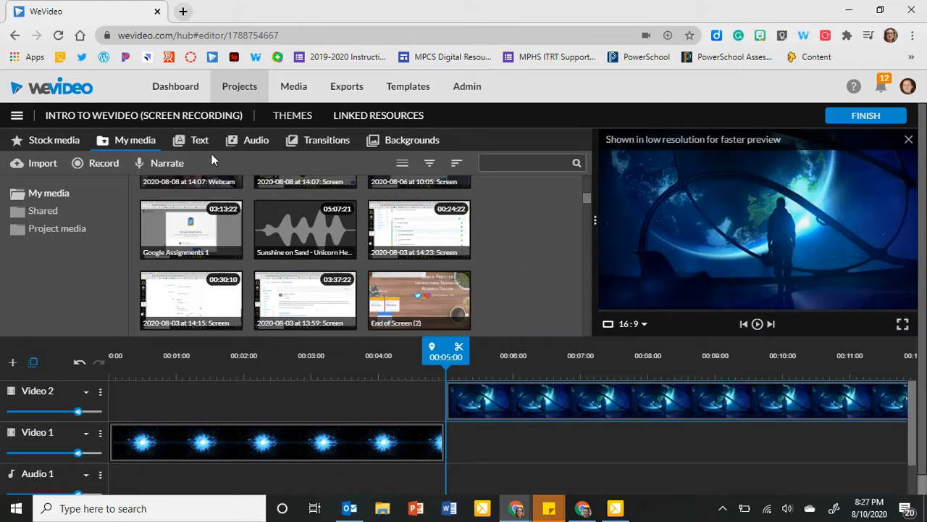
Review the media import sources, including local files and Google Drive, and the recording options without importing or recording anything.
scroll(513, 229, down, 1)
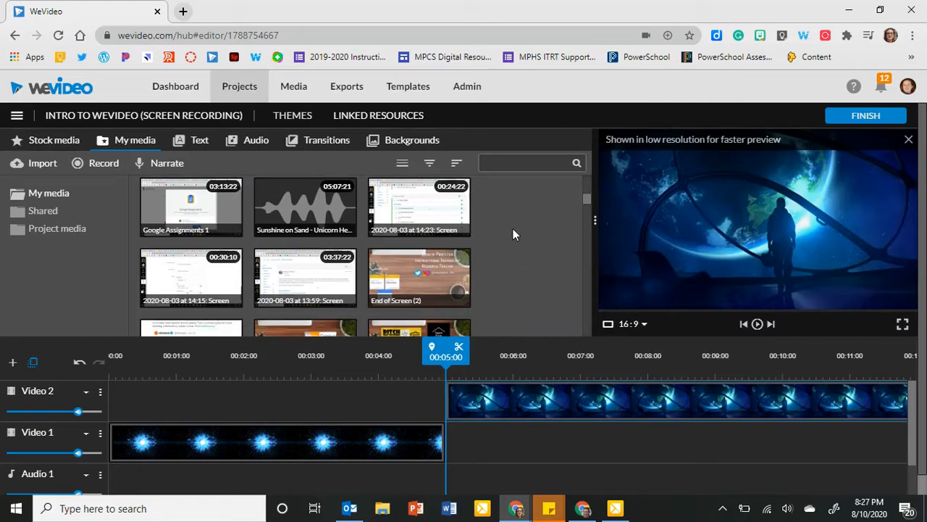
click(42, 167)
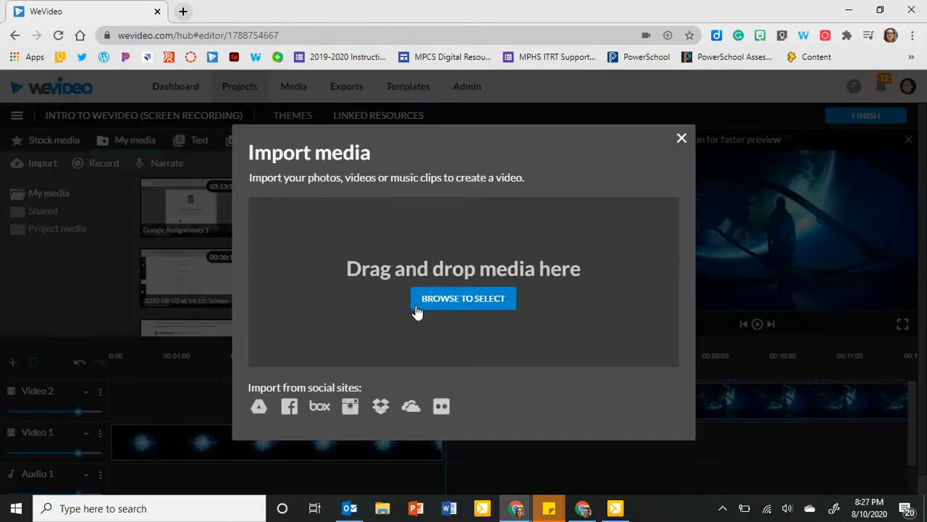
click(449, 305)
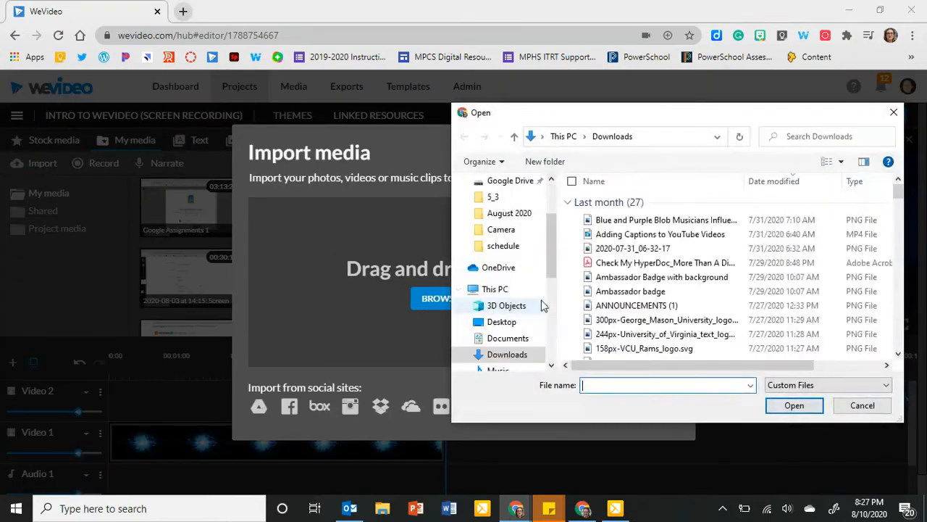
click(862, 404)
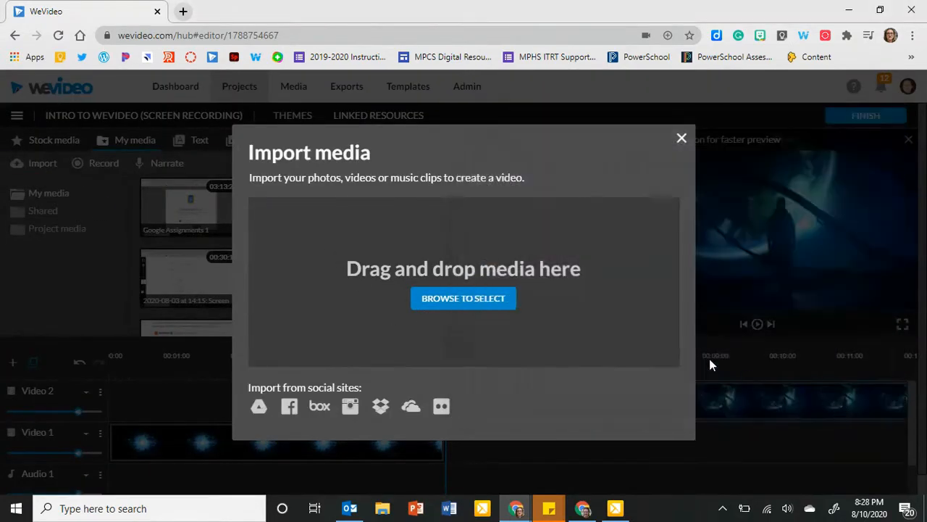
click(260, 408)
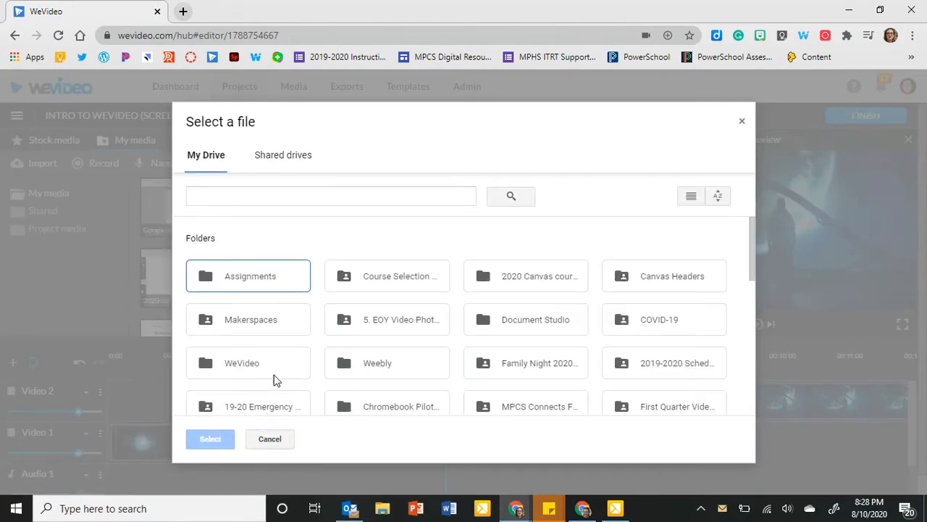
click(265, 440)
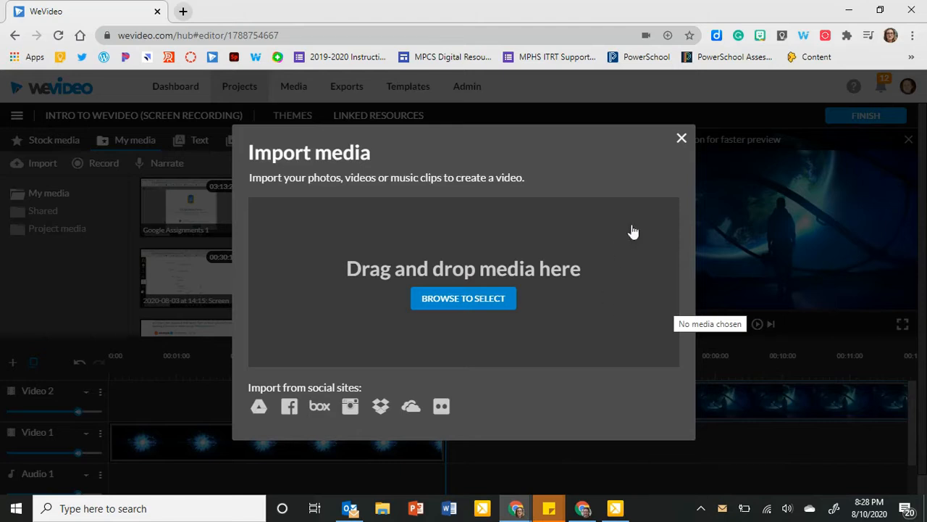
click(681, 139)
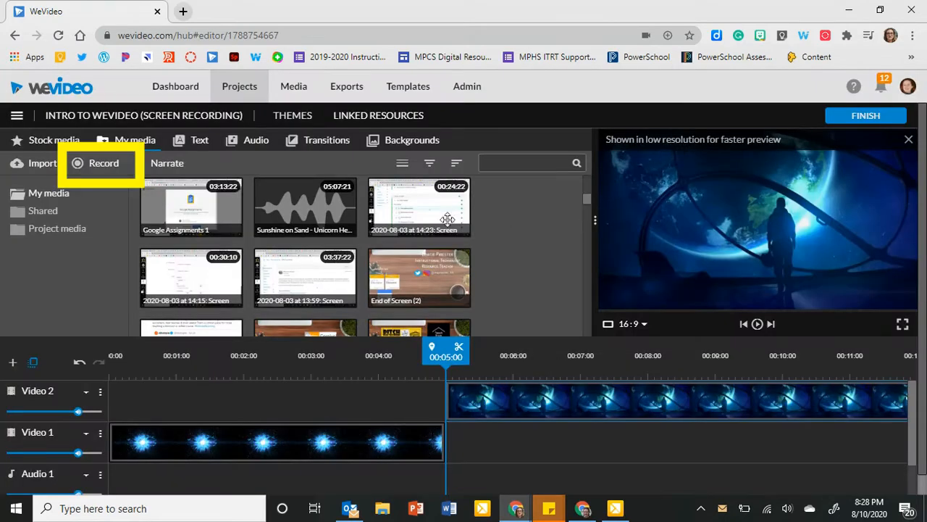
click(95, 164)
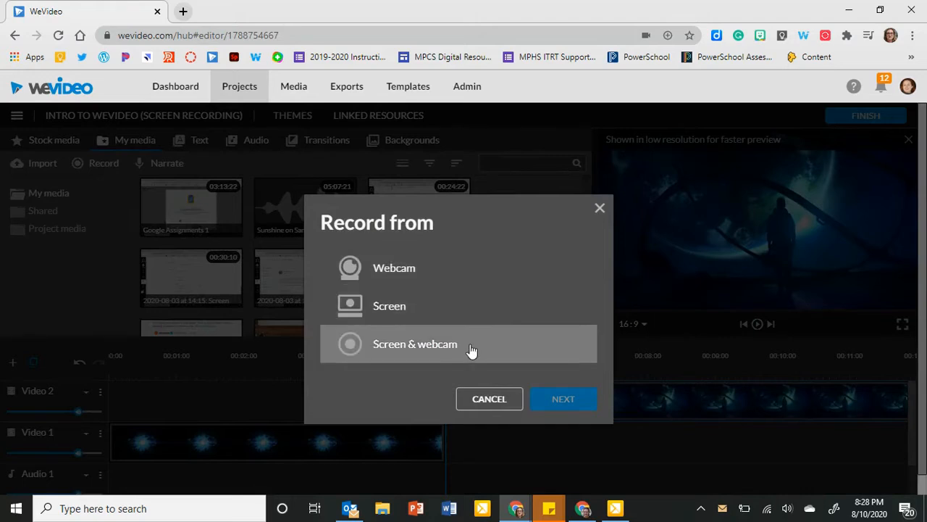
click(494, 400)
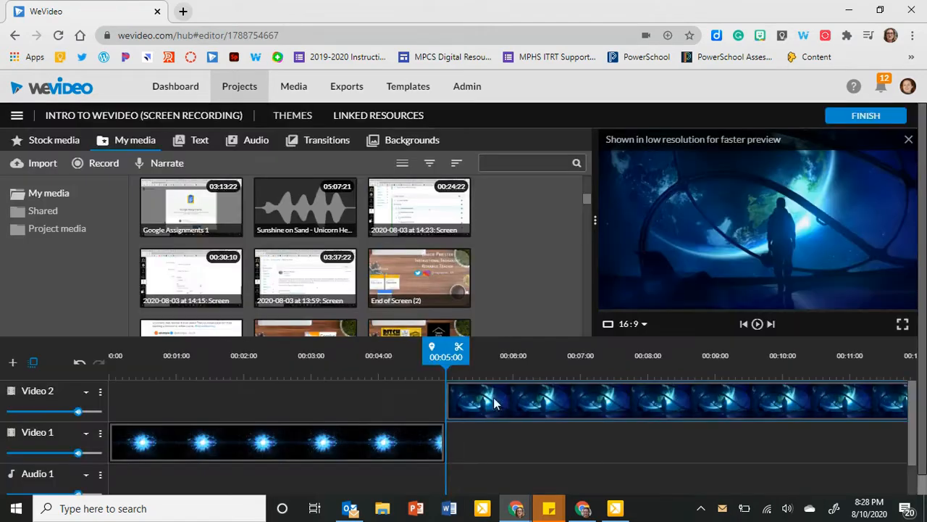
Examine the Motion, Static, In season and Callouts text styles, previewing Trailer - Slasher, Trailer - the Cut and Basic text.
click(200, 145)
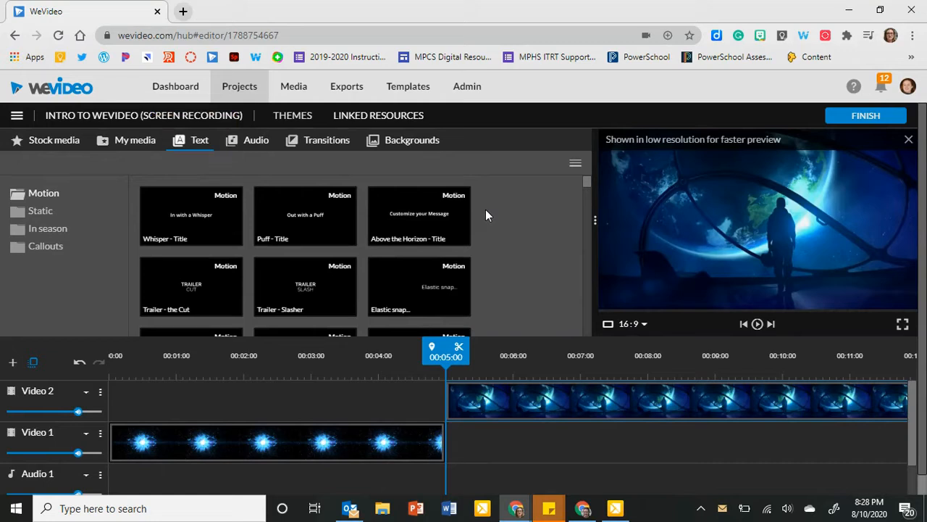
click(330, 285)
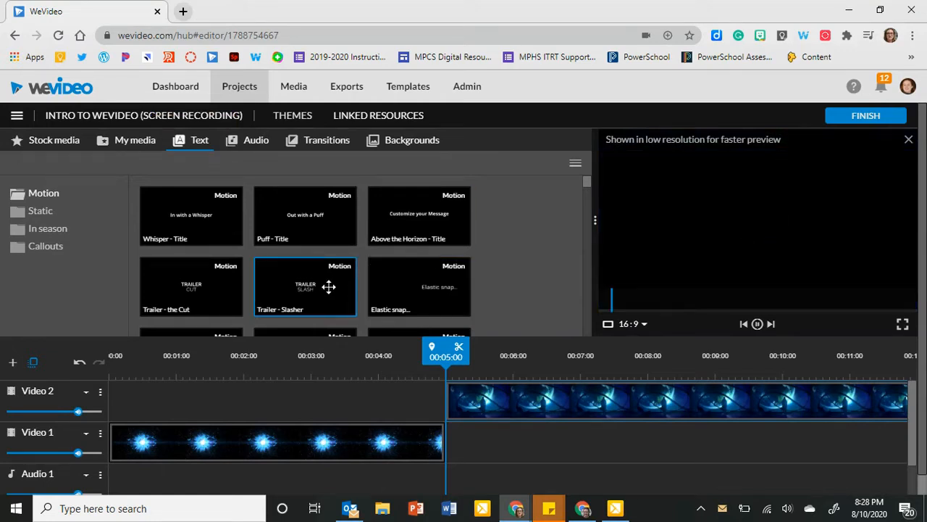
click(239, 289)
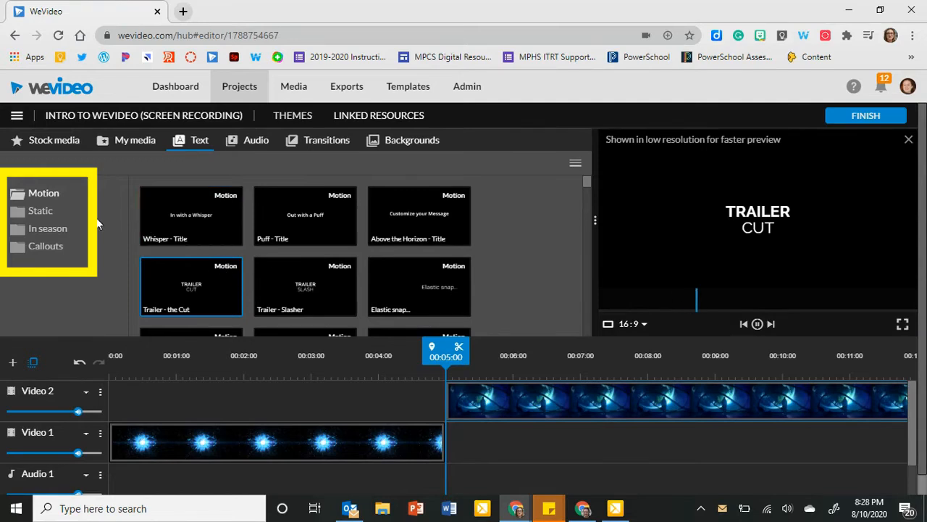
click(40, 212)
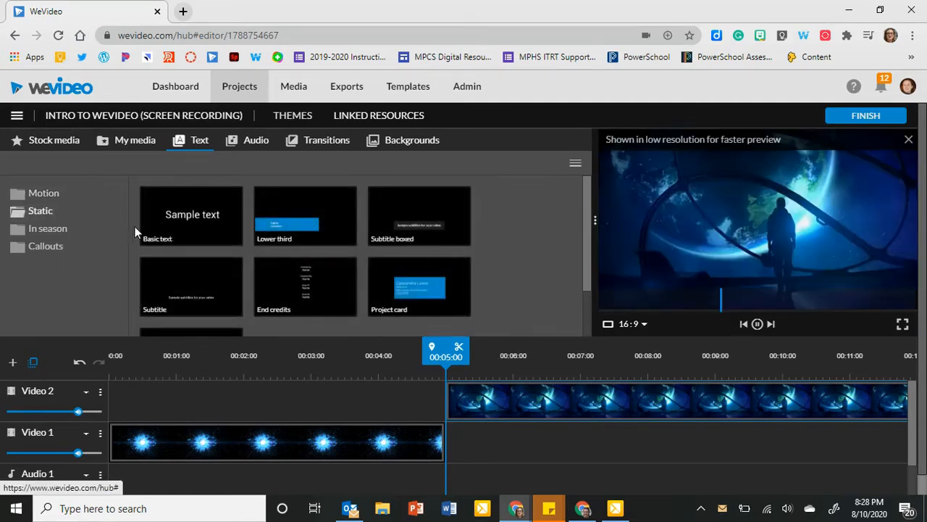
click(180, 200)
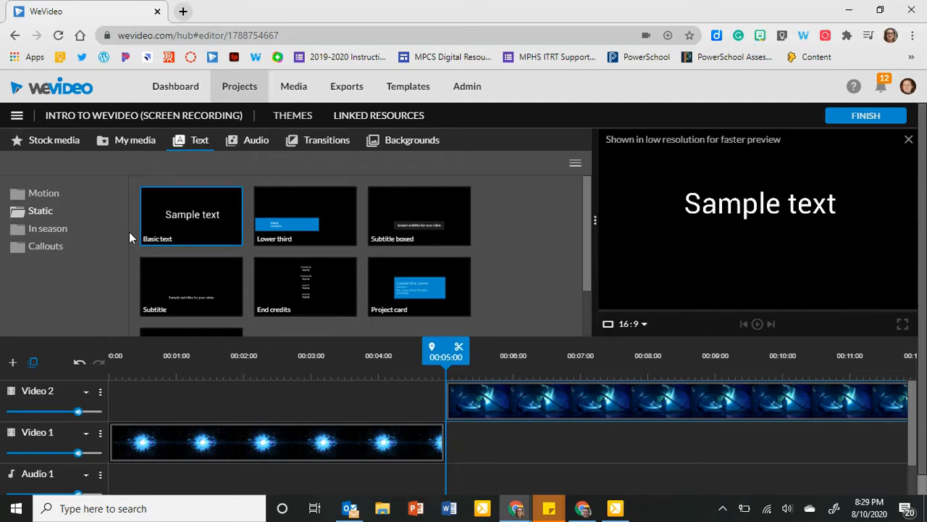
click(52, 230)
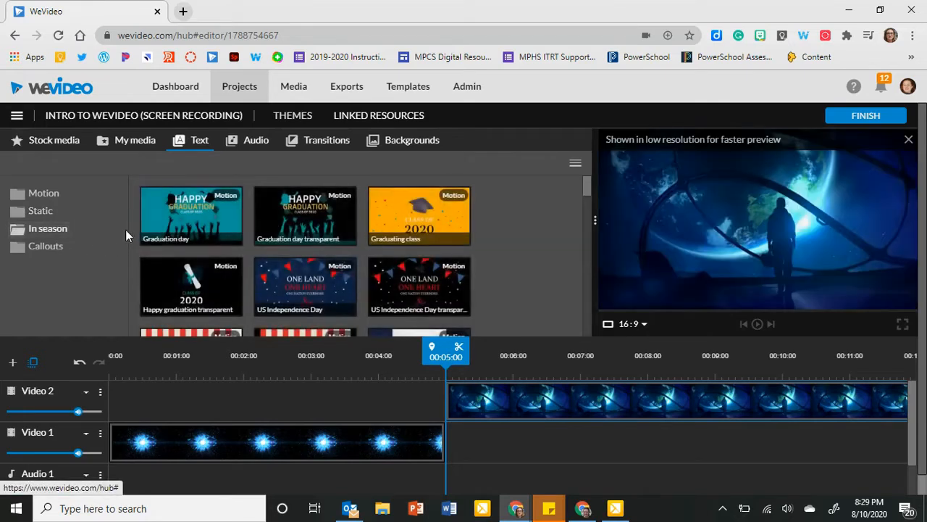
scroll(509, 242, down, 2)
scroll(509, 244, down, 5)
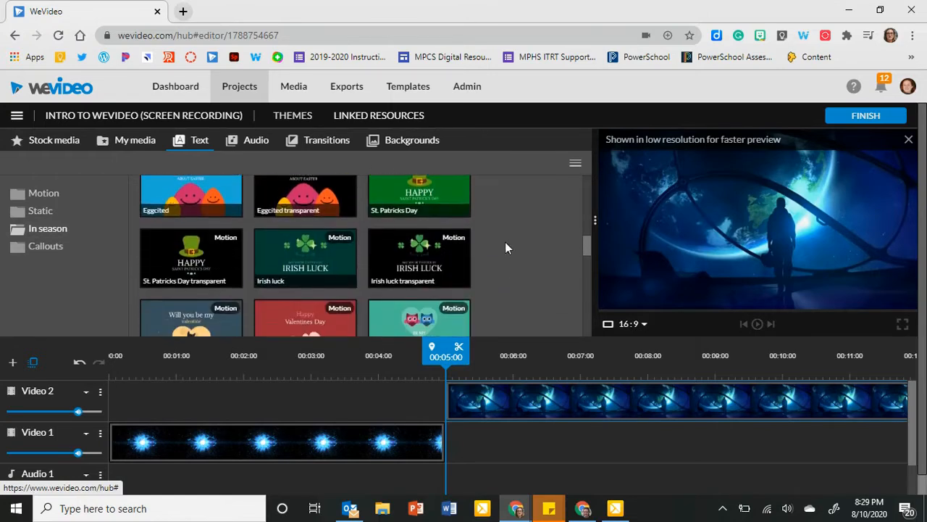
click(55, 248)
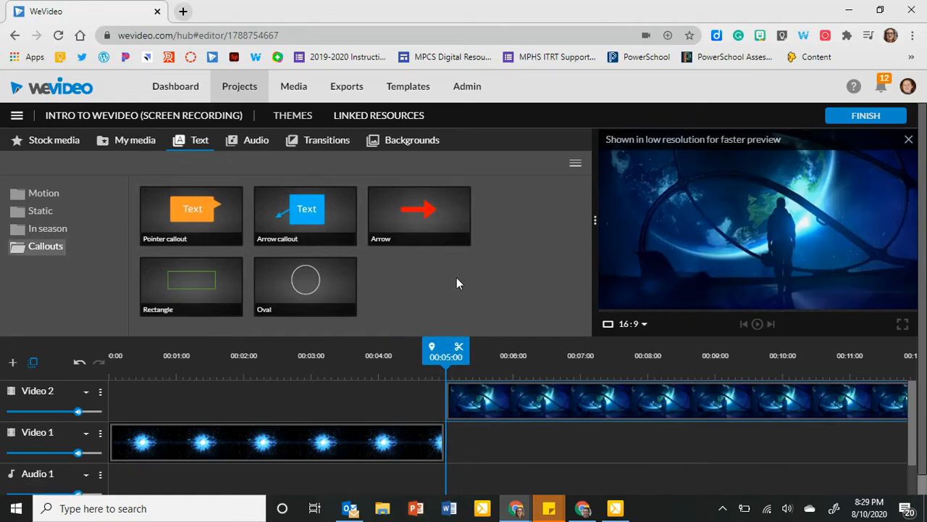
Place the "Whisper - Title" motion text at the start of the Video 2 track, above the Space Flight Abstract image.
click(32, 194)
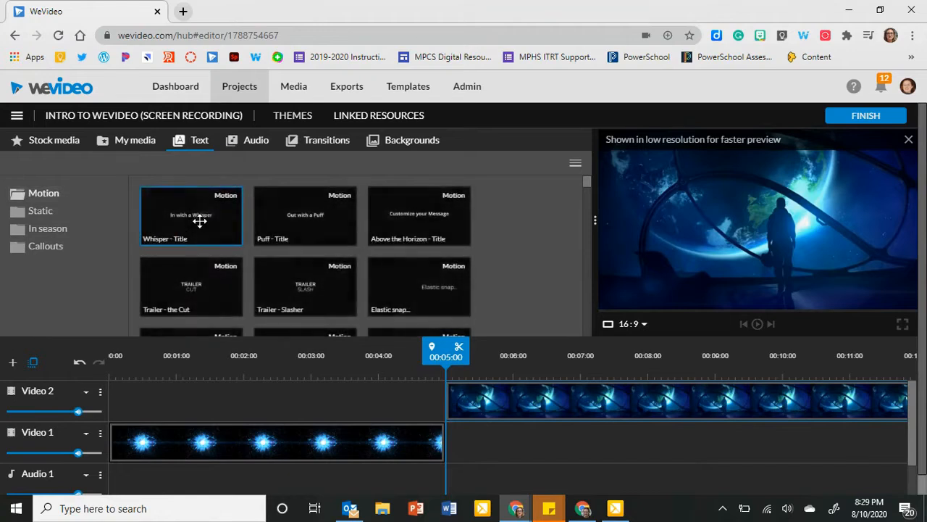
drag(203, 219, 121, 394)
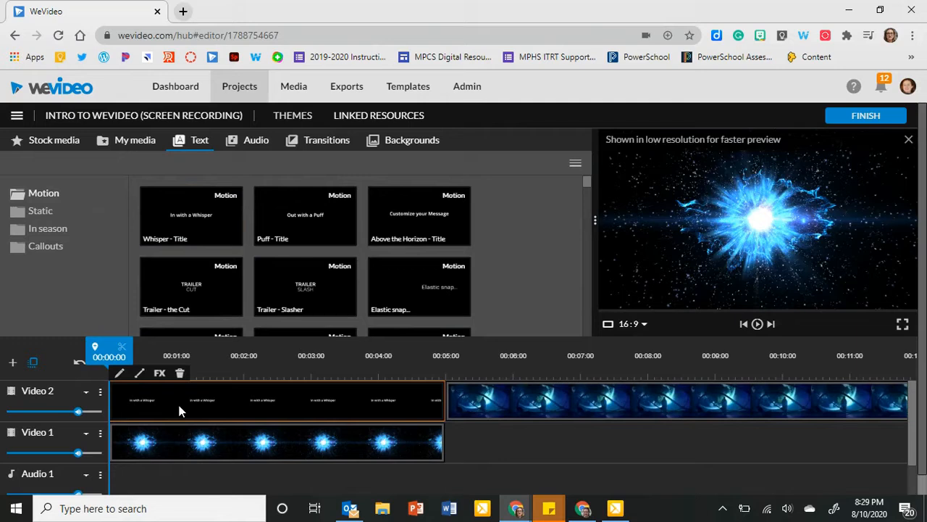
Open the Whisper title on Video 2 for editing and set its text color to bright green.
click(223, 406)
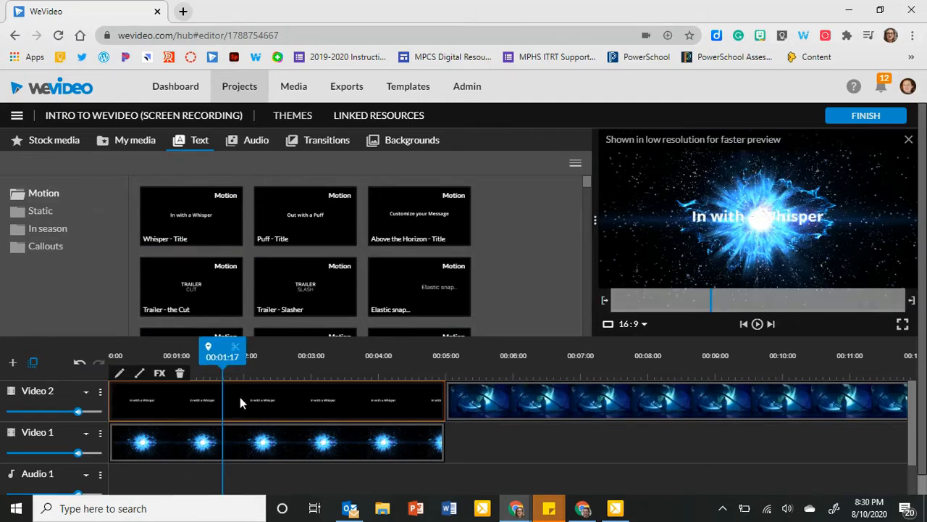
double_click(240, 399)
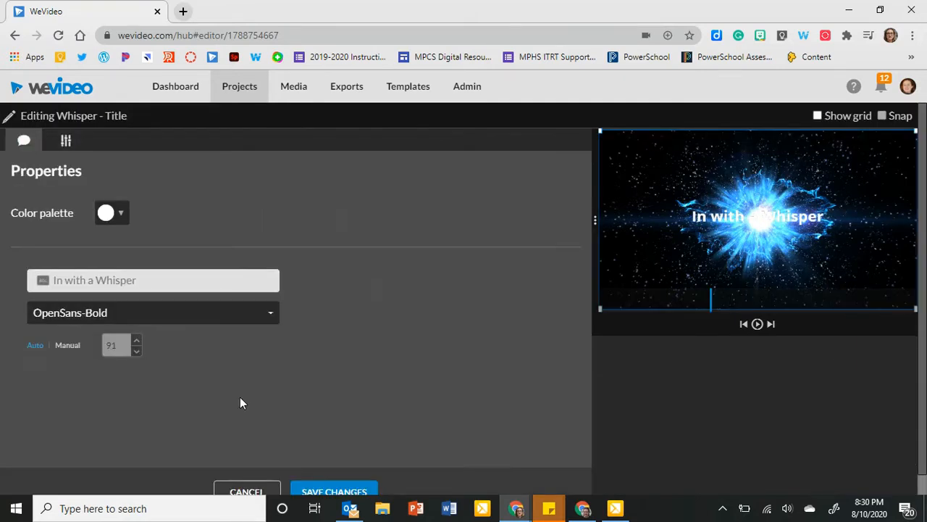
click(120, 215)
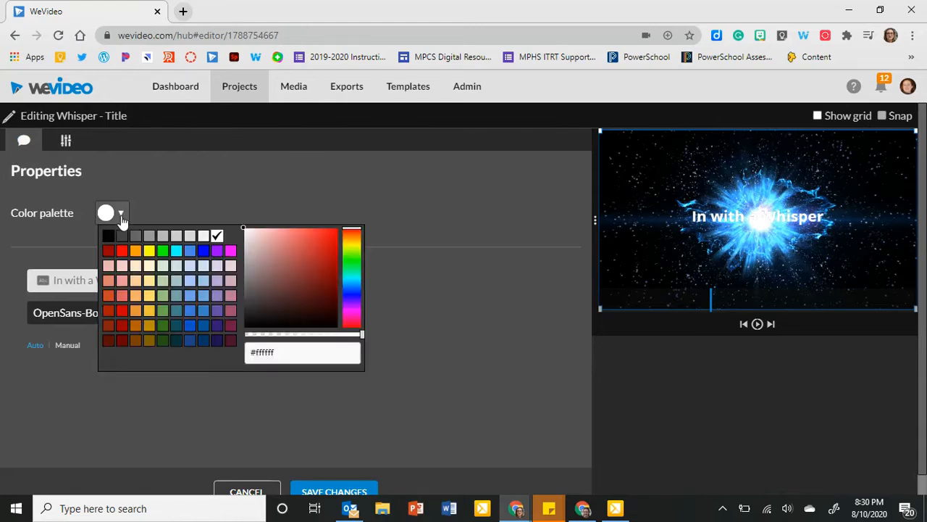
click(163, 251)
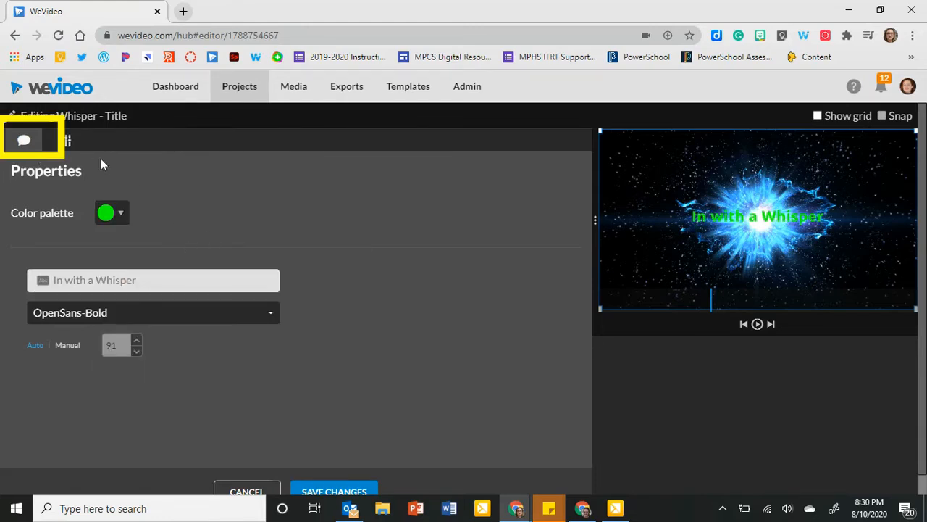
click(272, 315)
click(187, 197)
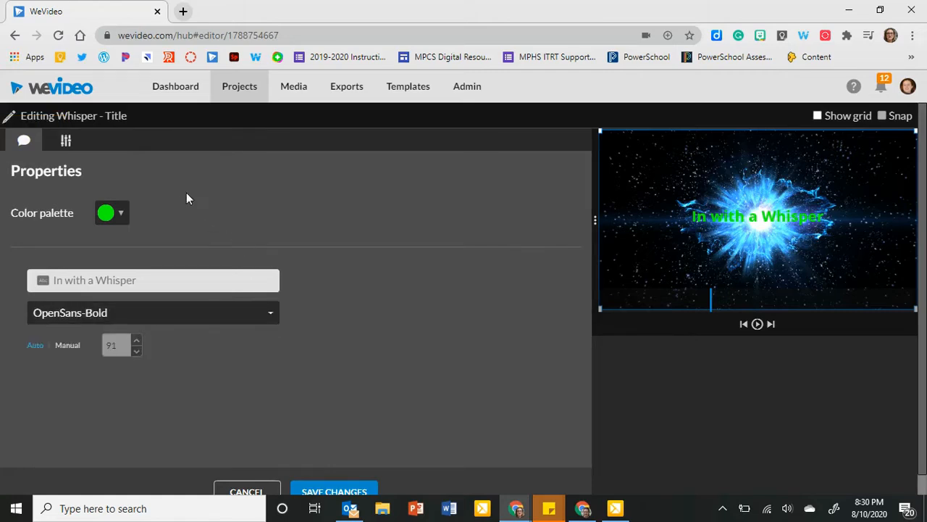
Scale the title to 2.04, move it to the lower part of the frame at about x -912, y -116, and save the changes.
click(65, 145)
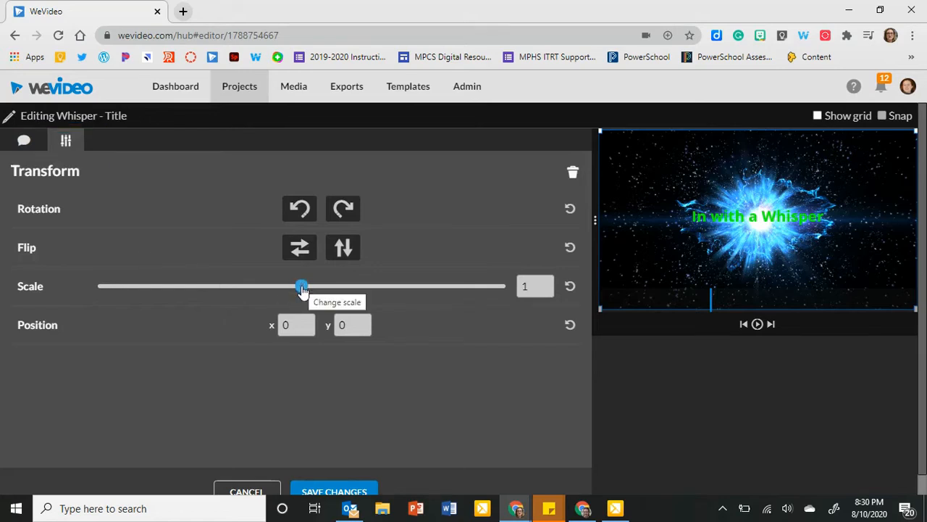
drag(302, 289, 355, 294)
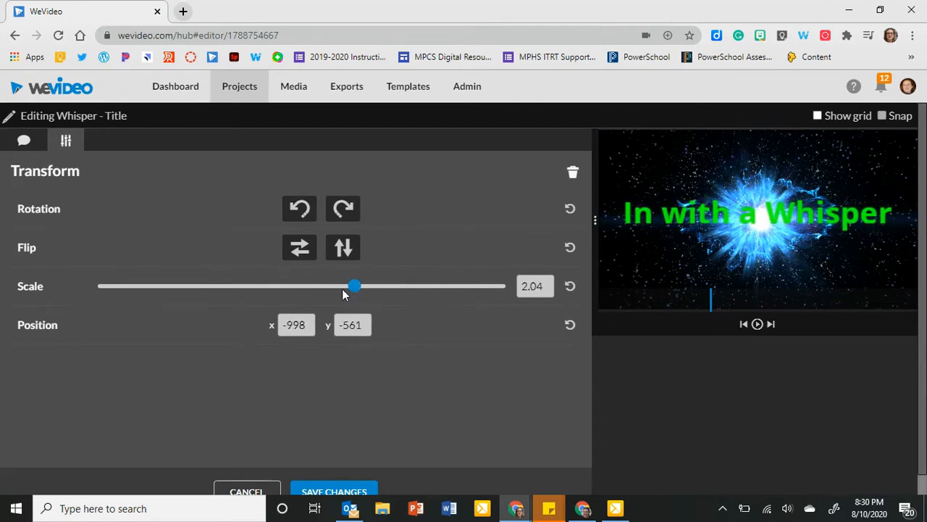
drag(654, 219, 671, 292)
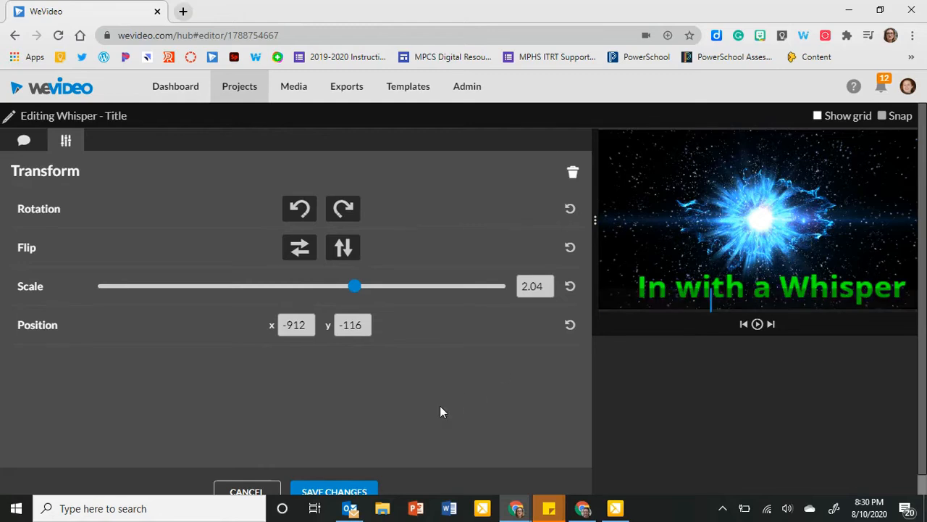
click(338, 492)
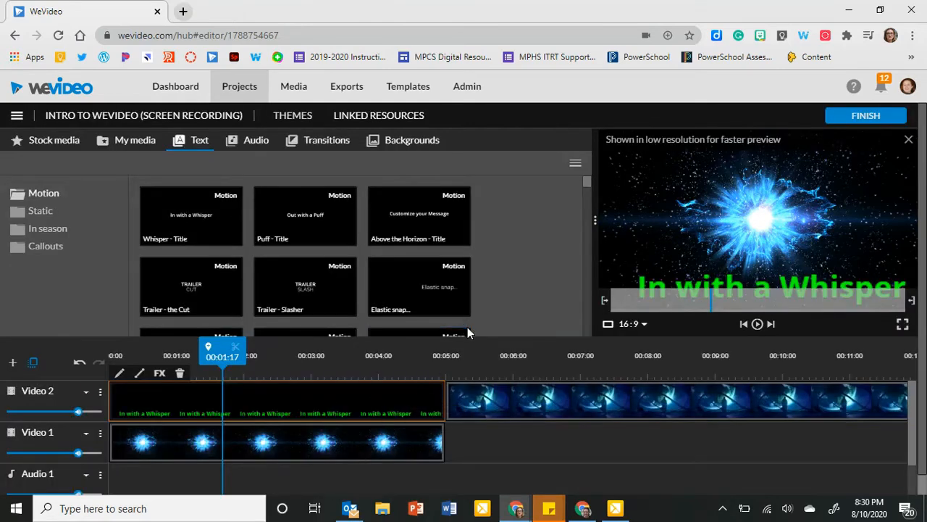
Add the free music track "Clear Inspiration" at the start of the Audio 1 track.
click(258, 144)
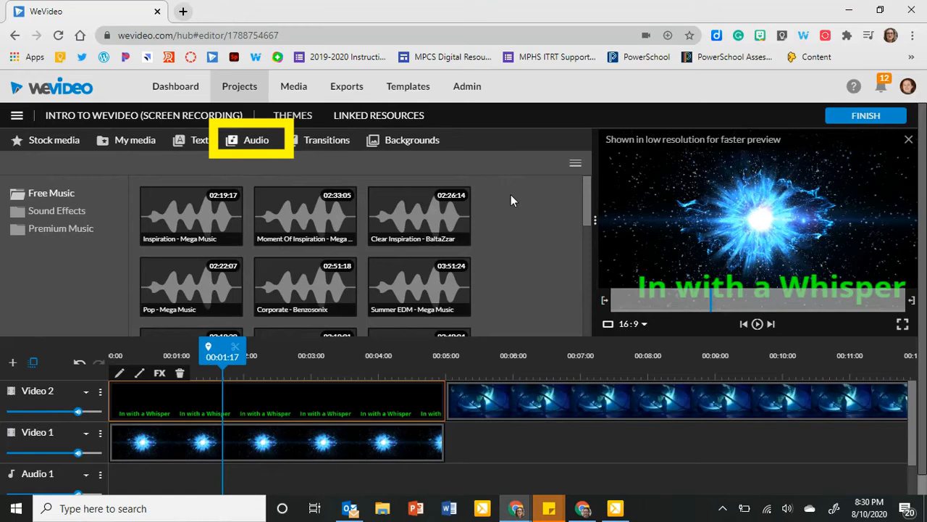
drag(419, 215, 135, 476)
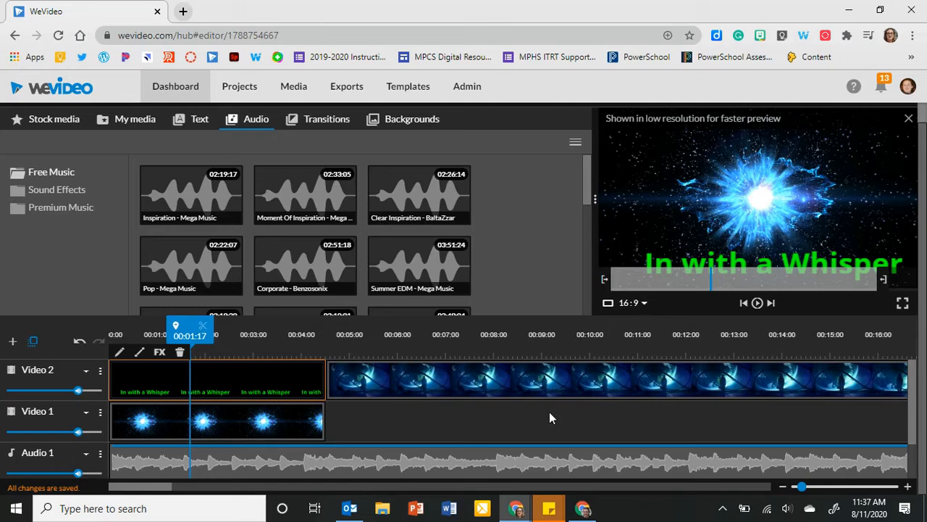
Split the "The astronaut looks at the globe" clip on Video 2 at 00:07:20.
click(468, 334)
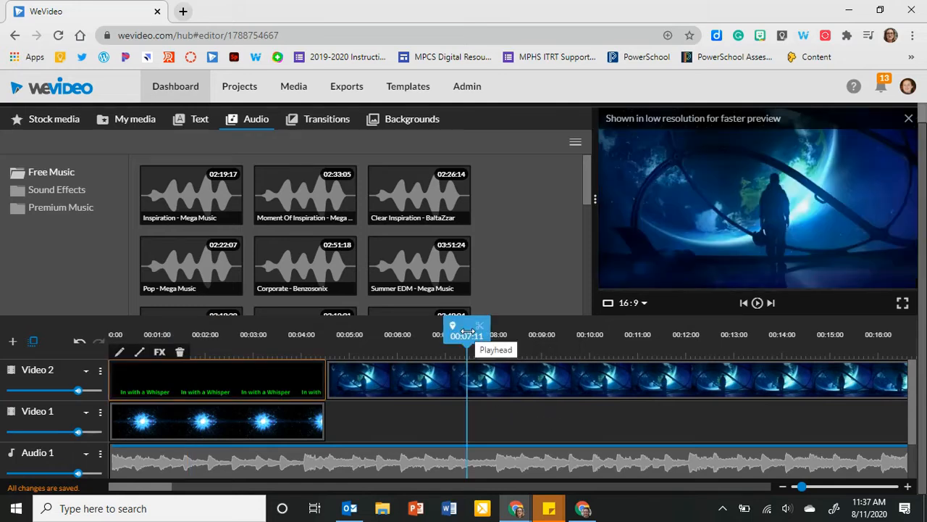
mouse_move(468, 332)
mouse_down()
mouse_move(478, 333)
mouse_move(449, 333)
mouse_move(485, 335)
mouse_up()
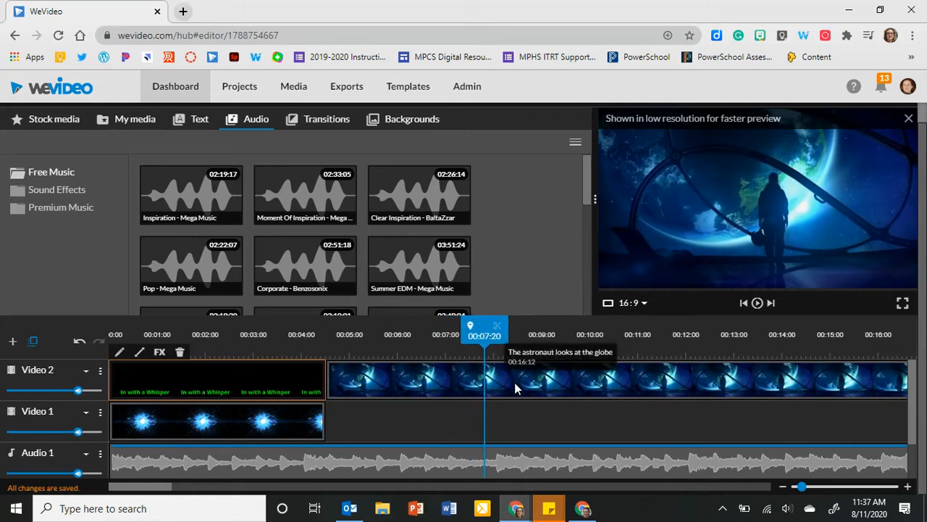
scroll(509, 385, up, 1)
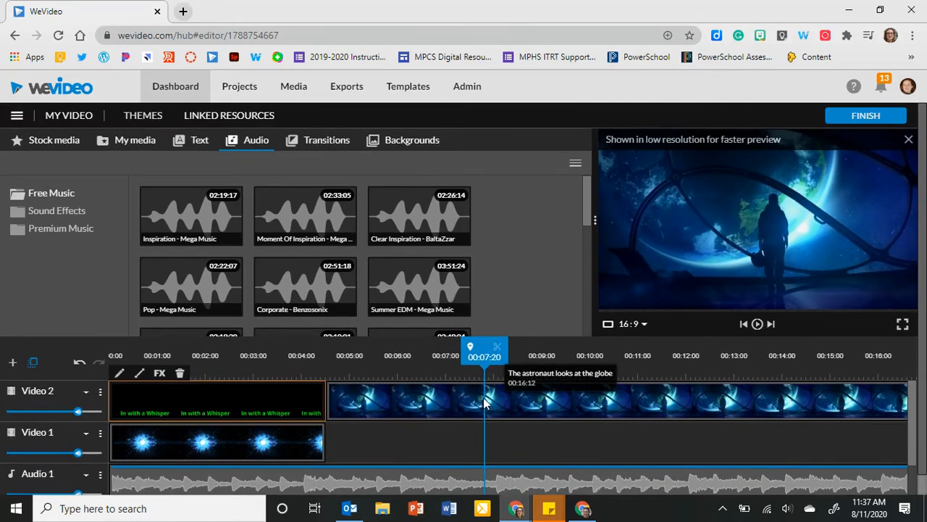
click(487, 398)
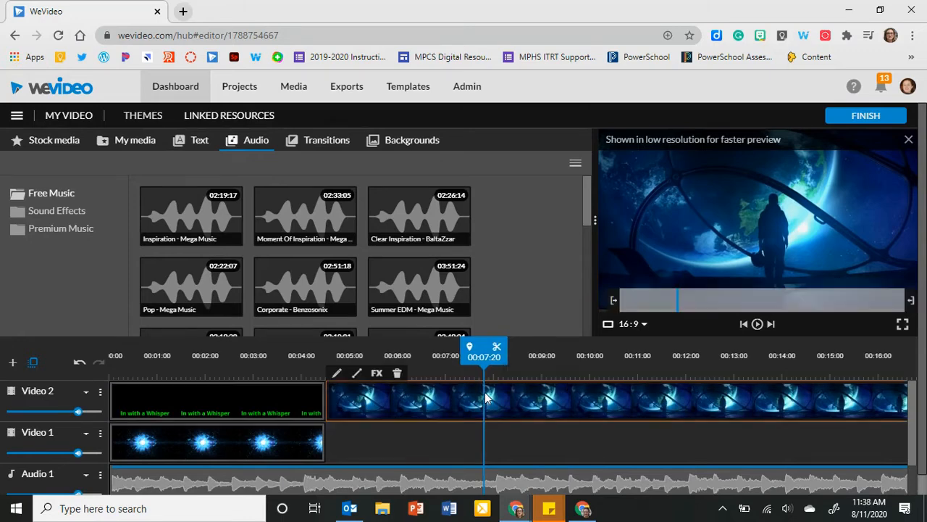
click(497, 348)
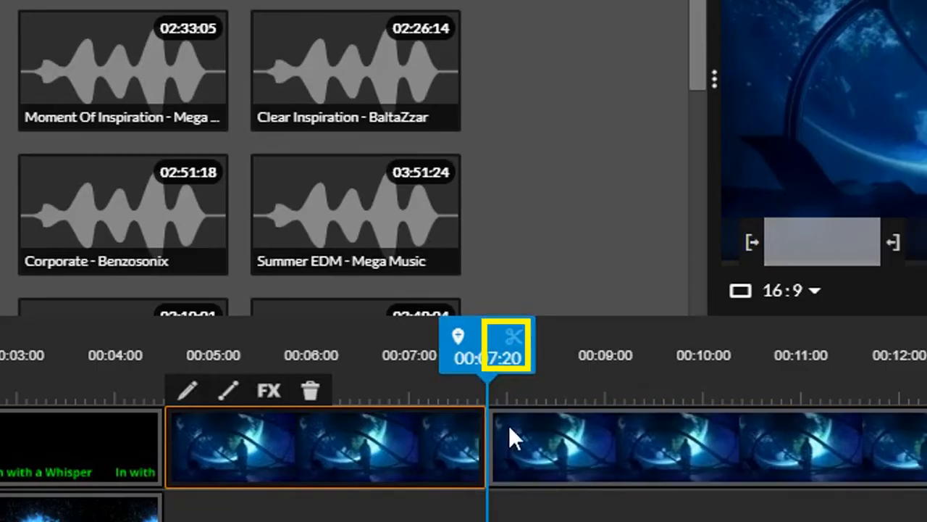
Split the second piece of the astronaut clip at 00:10:13.
drag(484, 356, 751, 358)
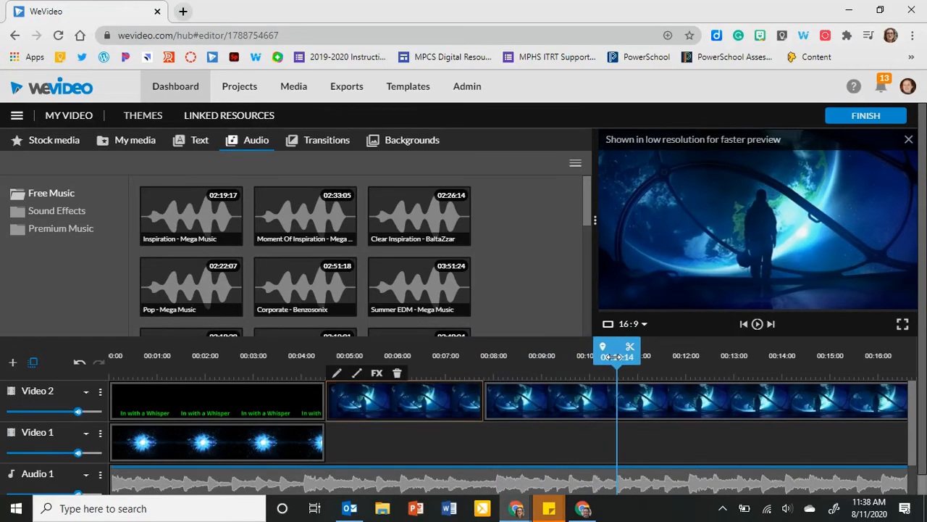
drag(612, 356, 611, 356)
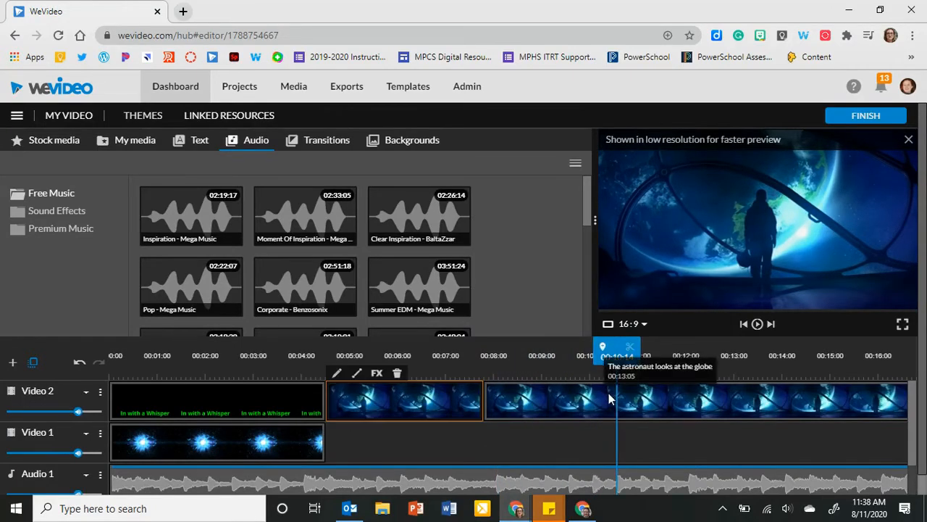
click(612, 402)
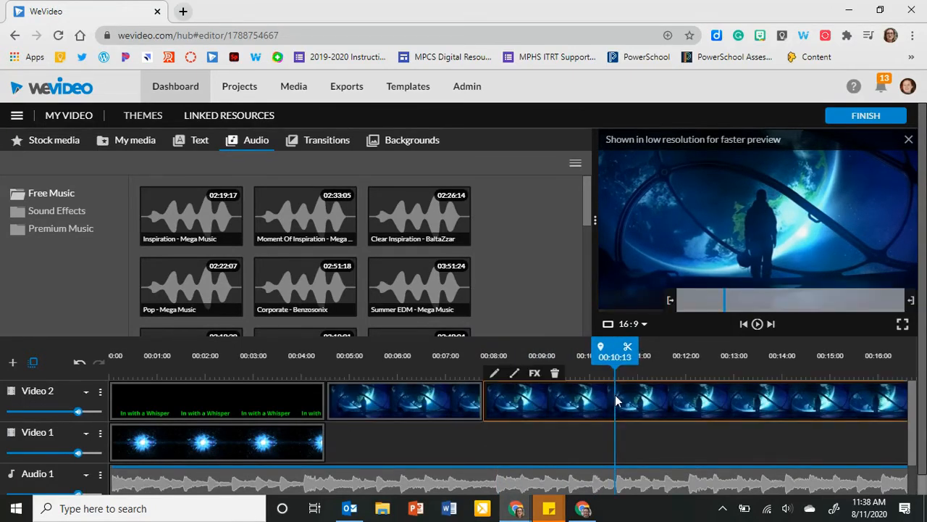
click(628, 351)
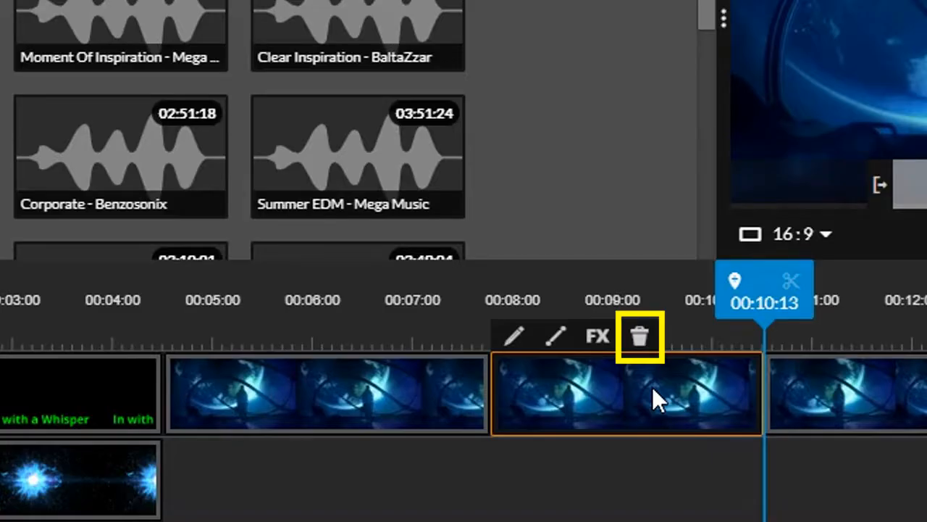
Delete the astronaut segment between 00:07:20 and 00:10:13 and close the gap by moving the remaining piece to 00:07:20.
click(639, 339)
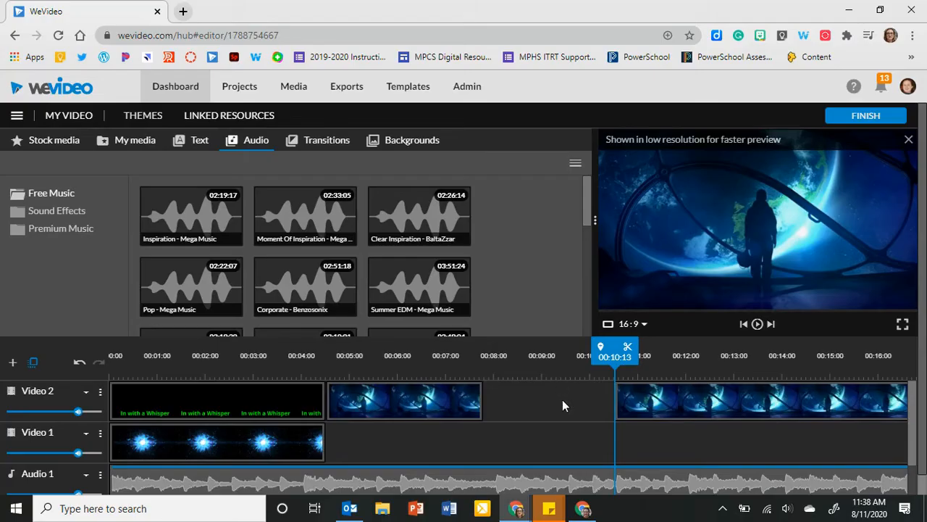
drag(652, 397, 537, 395)
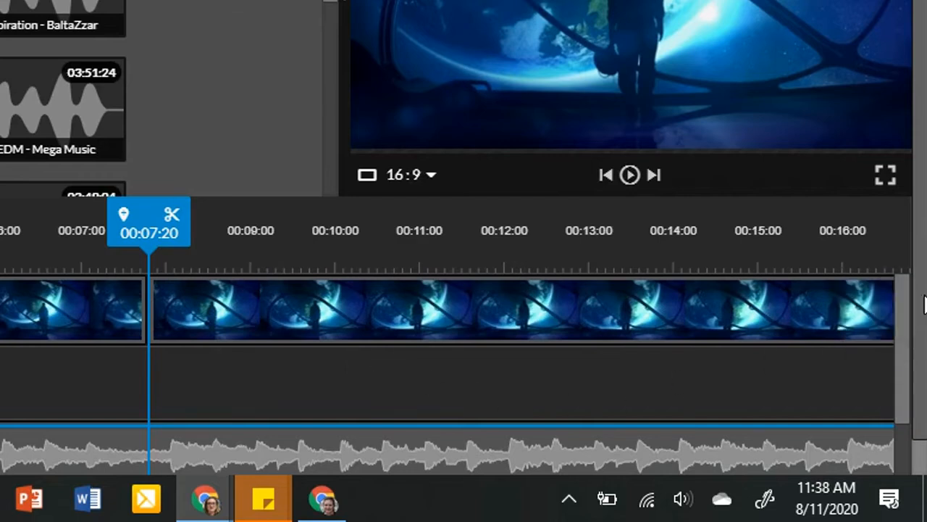
scroll(923, 289, down, 1)
drag(708, 461, 739, 462)
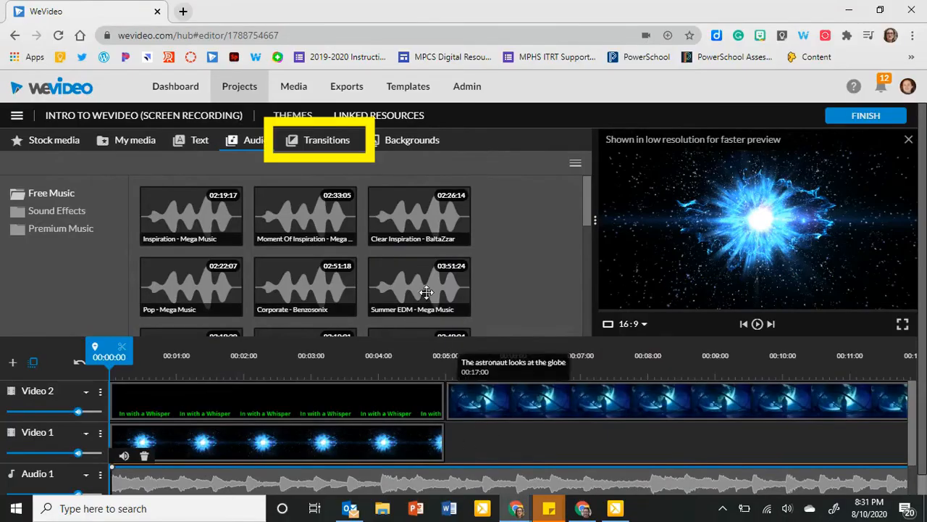
Open the transitions library and move the space image from Video 1 to the start of Video 2, replacing the title.
click(345, 148)
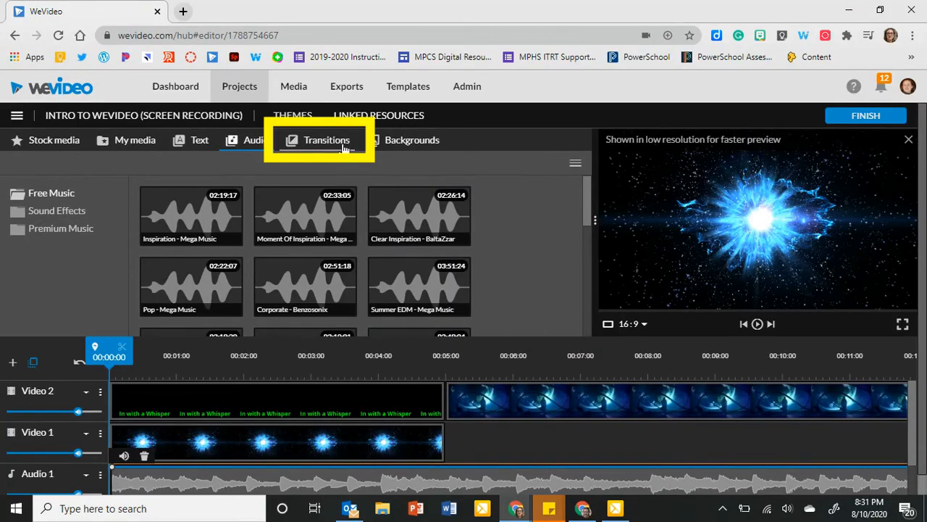
drag(394, 442, 397, 408)
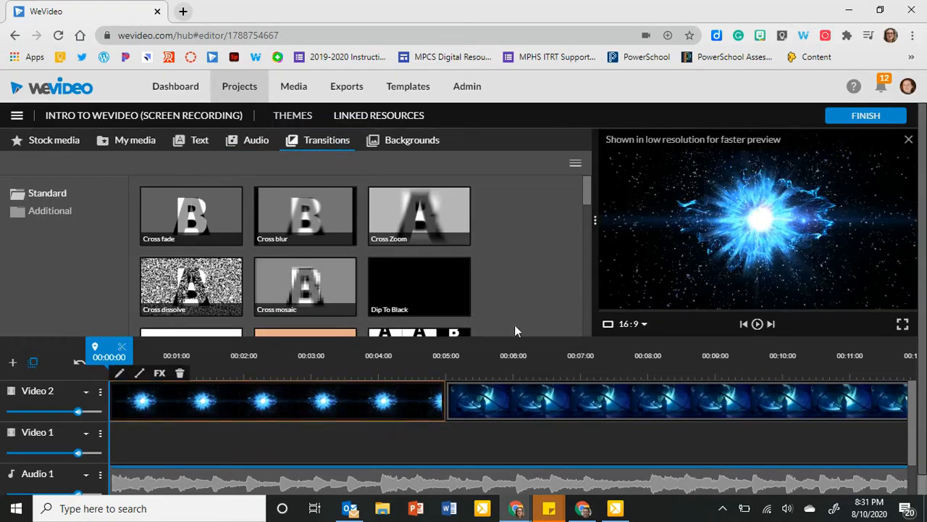
Preview the Cross blur and Cross mosaic transitions, and place the Mosaic transition between the space image and the astronaut clip on Video 2.
click(319, 219)
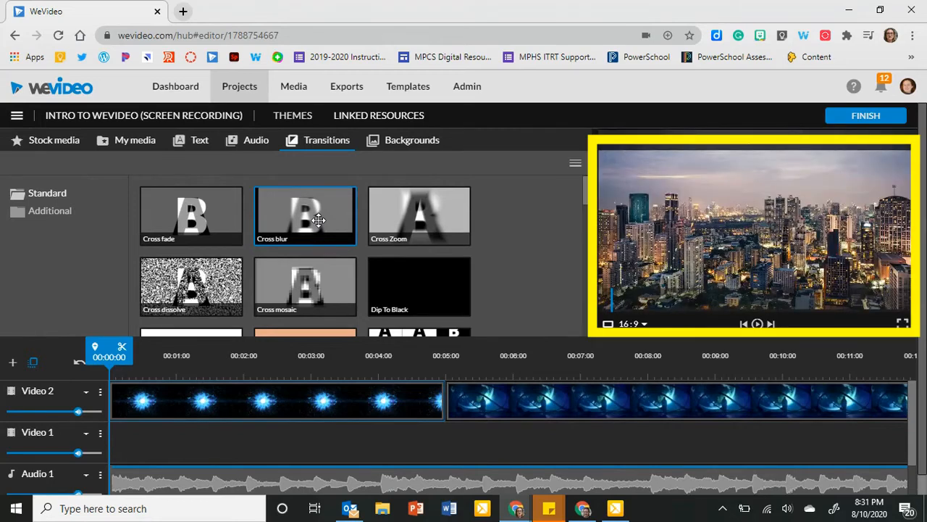
click(324, 269)
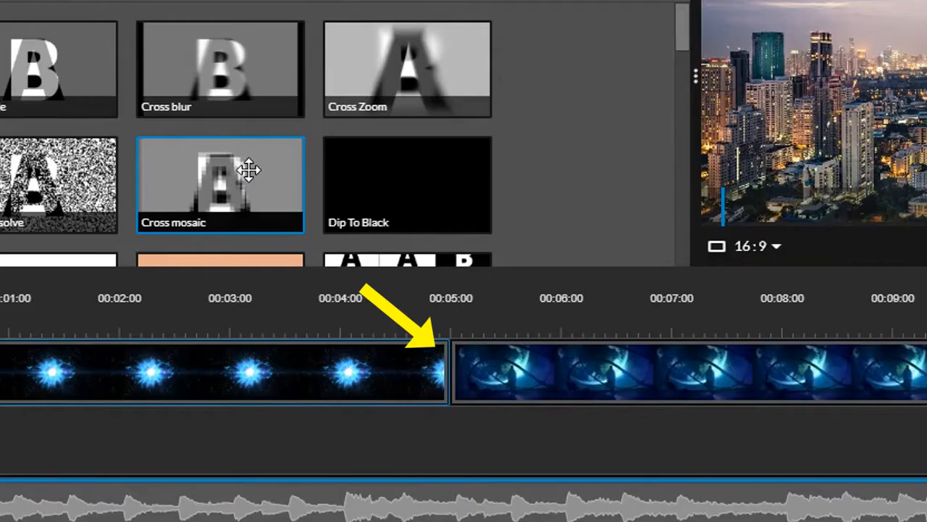
scroll(248, 170, down, 2)
scroll(249, 166, up, 2)
scroll(326, 177, down, 1)
drag(362, 182, 437, 365)
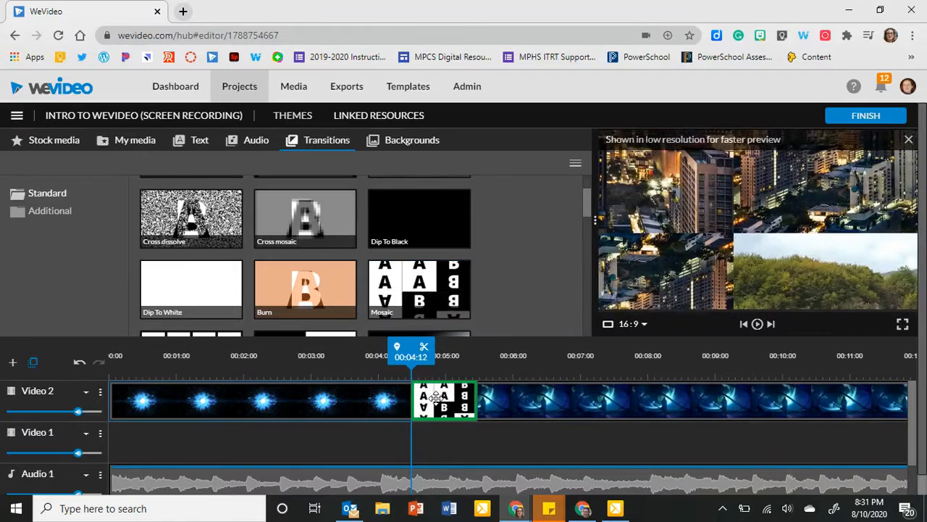
drag(436, 397, 442, 403)
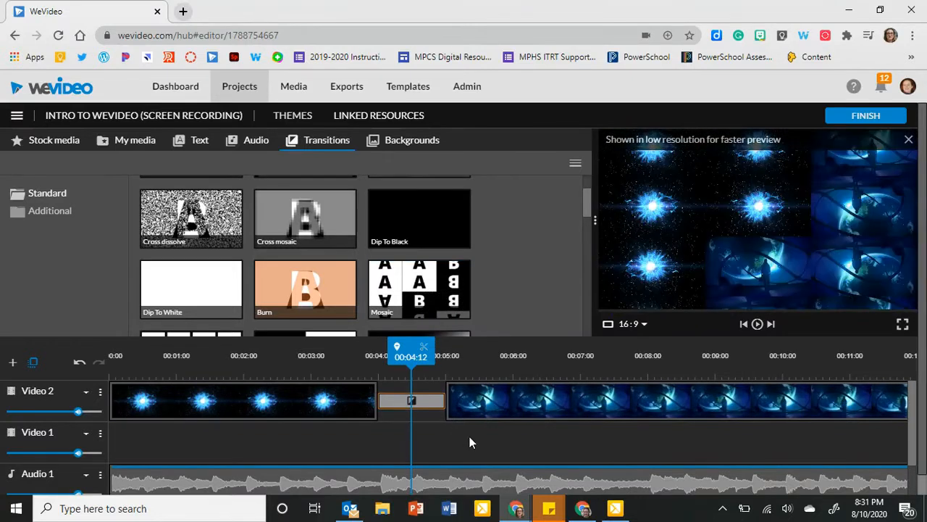
Examine the available backgrounds and solid colors, previewing the Pink Glow background and the Blue solid.
click(423, 147)
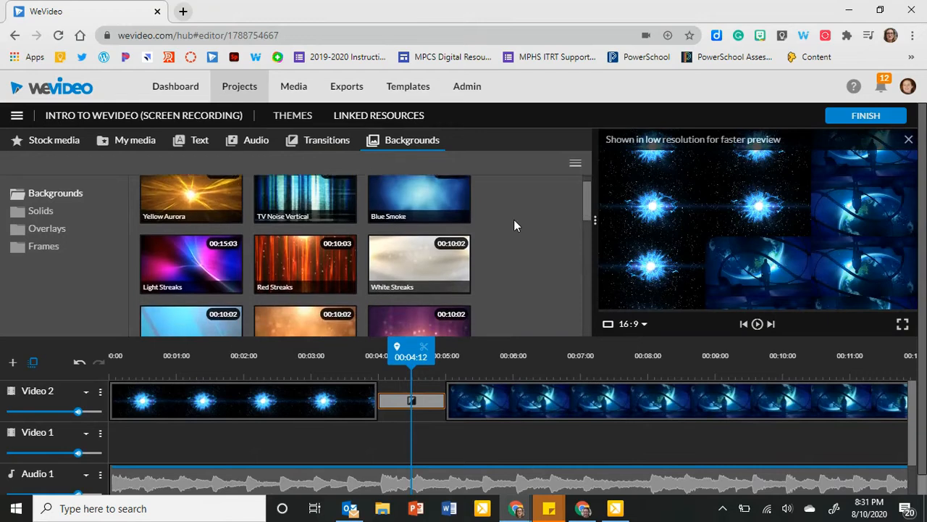
scroll(497, 228, down, 1)
click(422, 281)
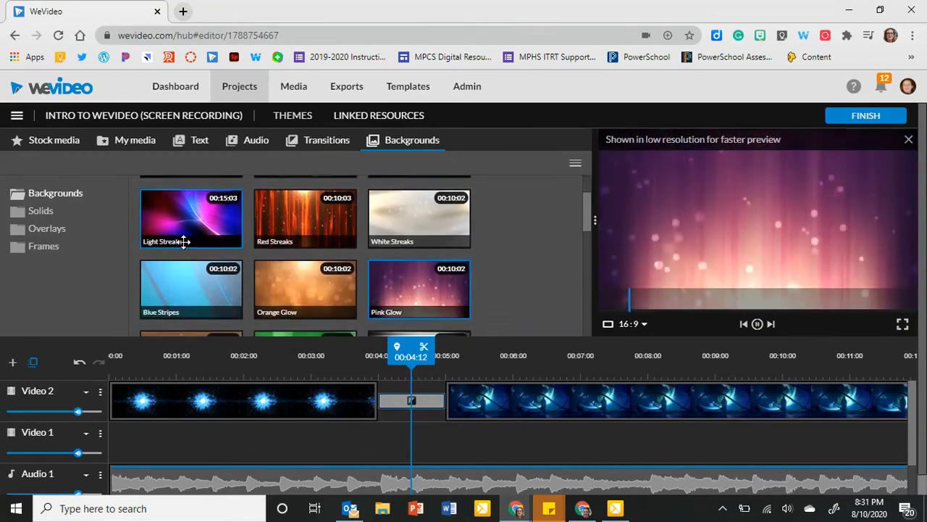
click(40, 210)
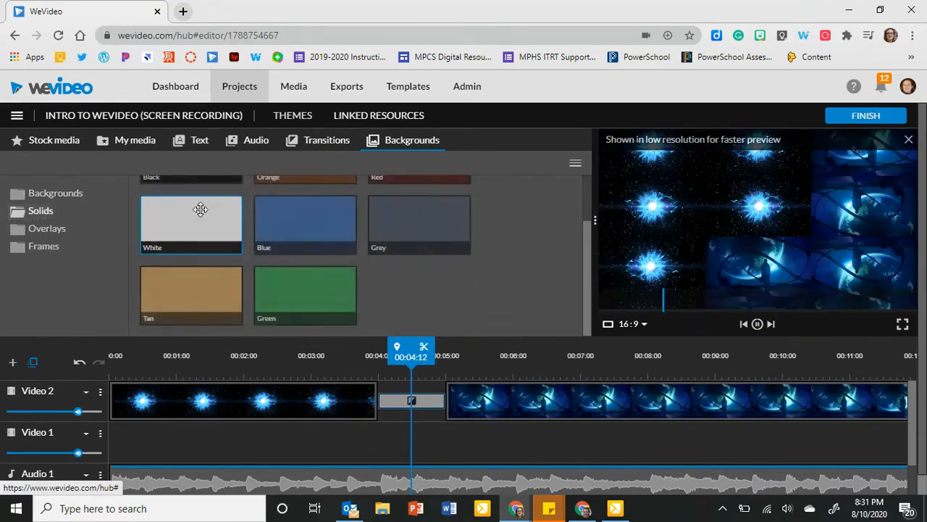
click(310, 209)
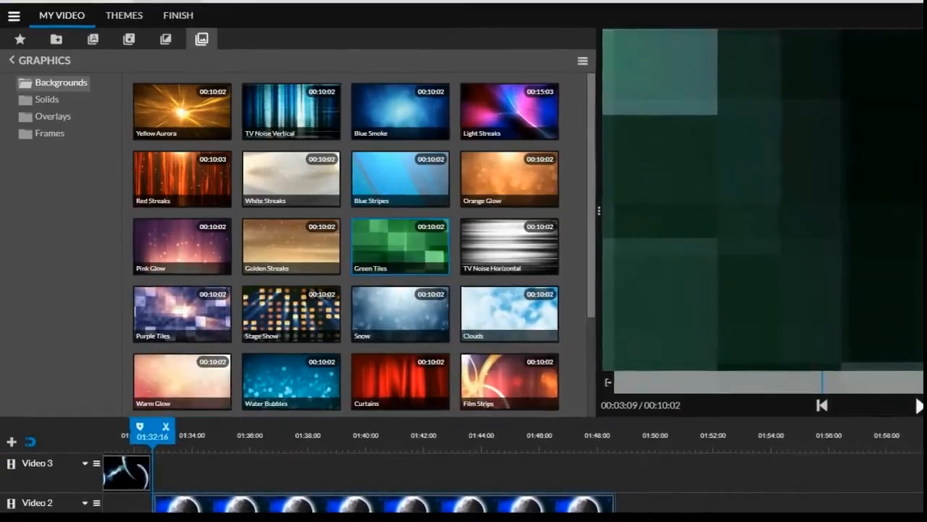
Place the Yellow Aurora background on Video 2 directly after the last clip, at 01:48:16.
scroll(464, 478, right, 7)
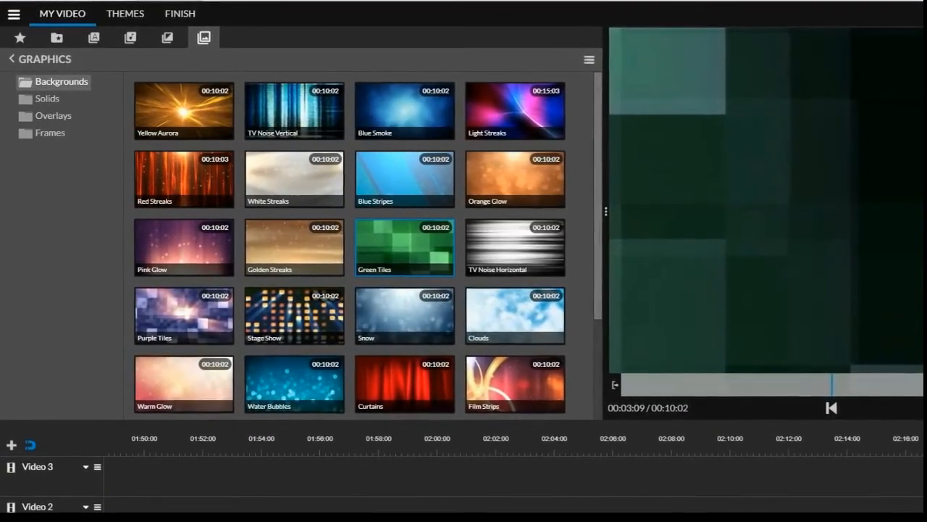
drag(242, 117, 109, 507)
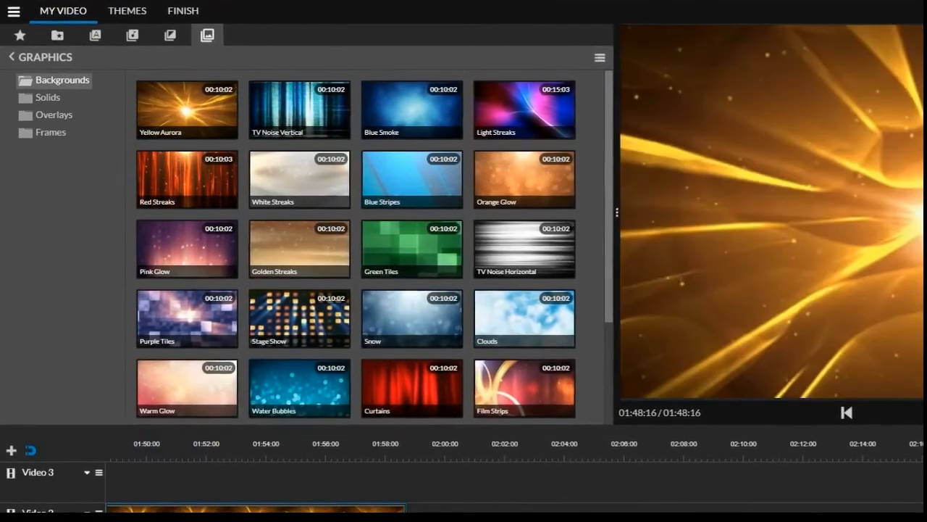
Add the Stack - Title motion text on Video 3 above the Yellow Aurora background at 01:48:16 and play back the result.
click(96, 35)
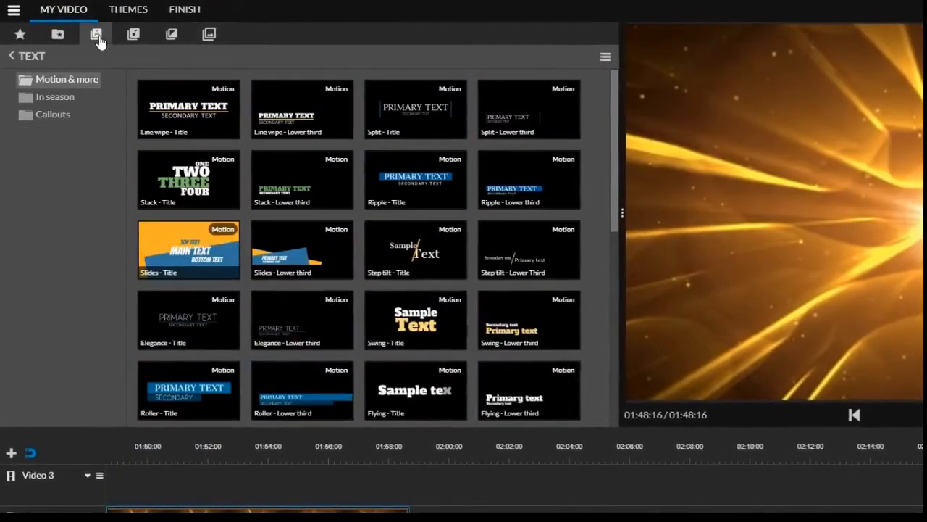
drag(219, 182, 157, 489)
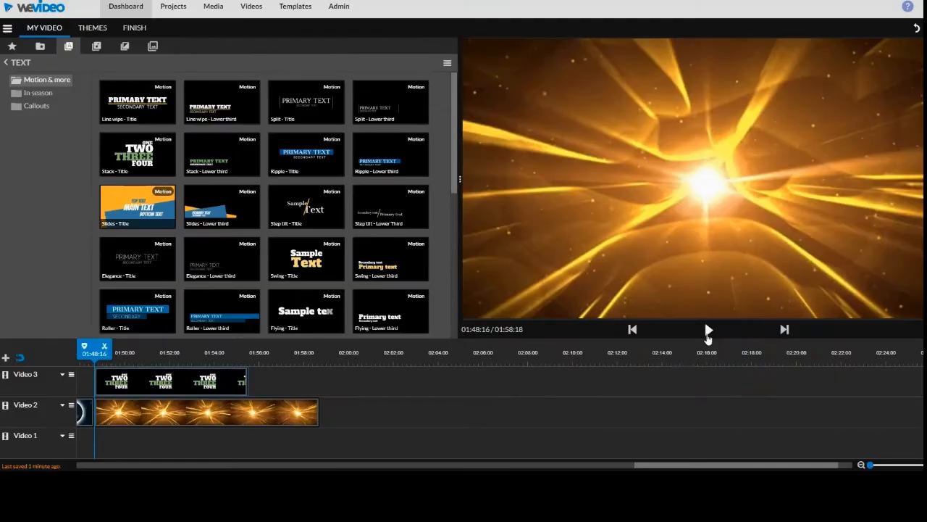
click(926, 422)
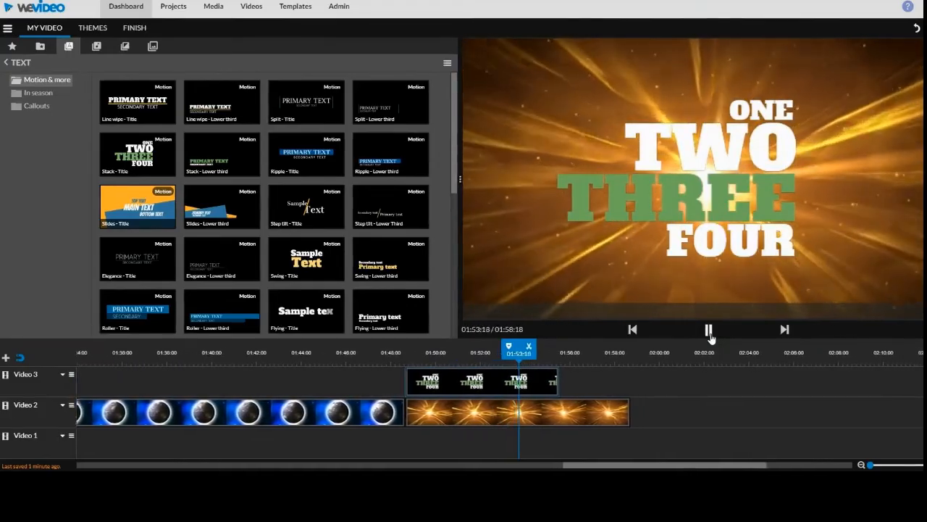
click(710, 330)
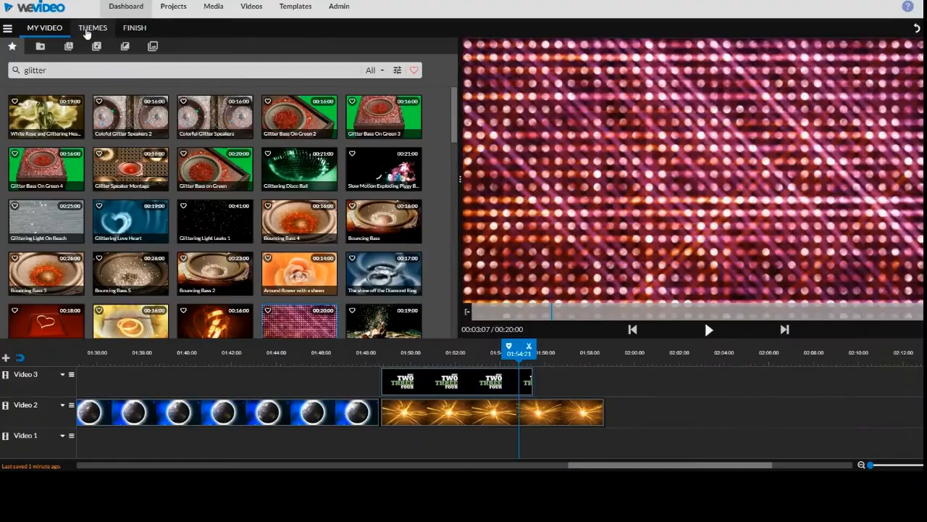
Examine the available themes, preview Icy Blast with its replacement options, and close the themes without applying one.
click(86, 28)
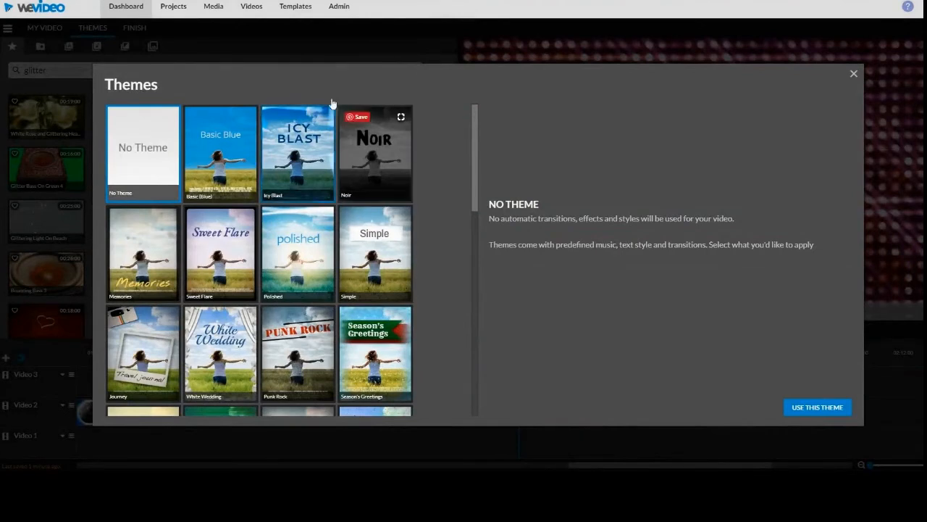
click(292, 150)
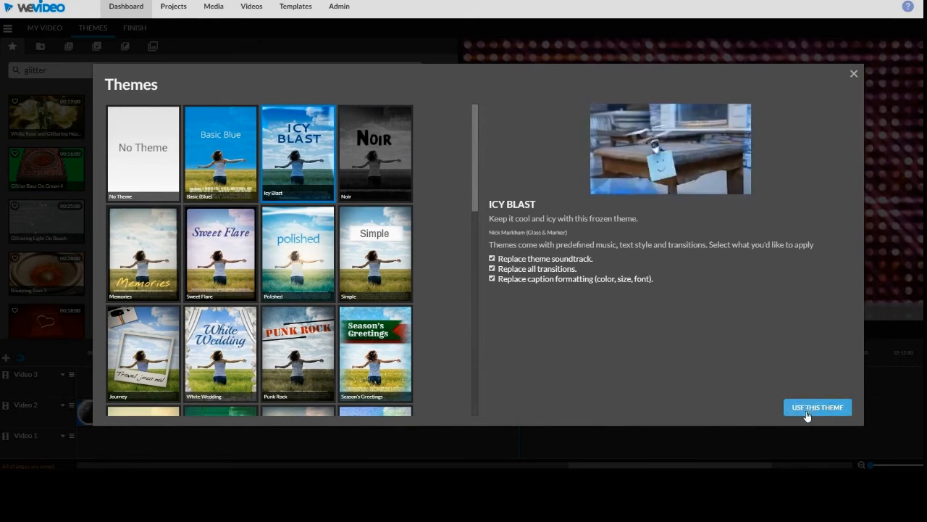
click(854, 73)
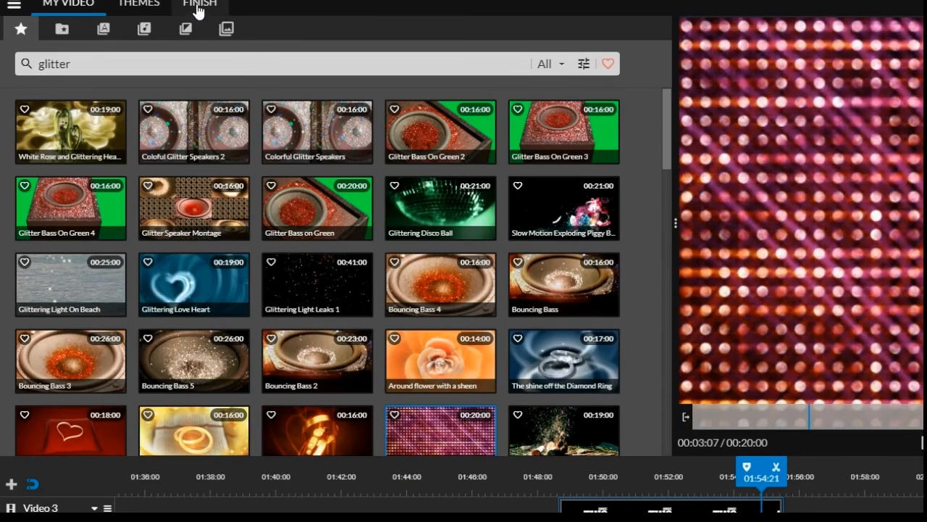
Finish the video, set its title to "WeVideo Introduction", and bring up its export settings.
click(196, 6)
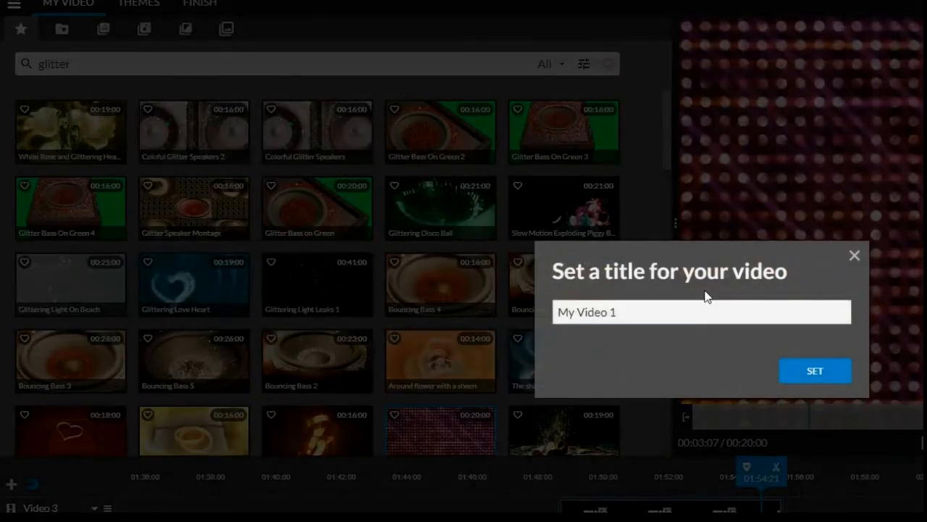
triple_click(672, 321)
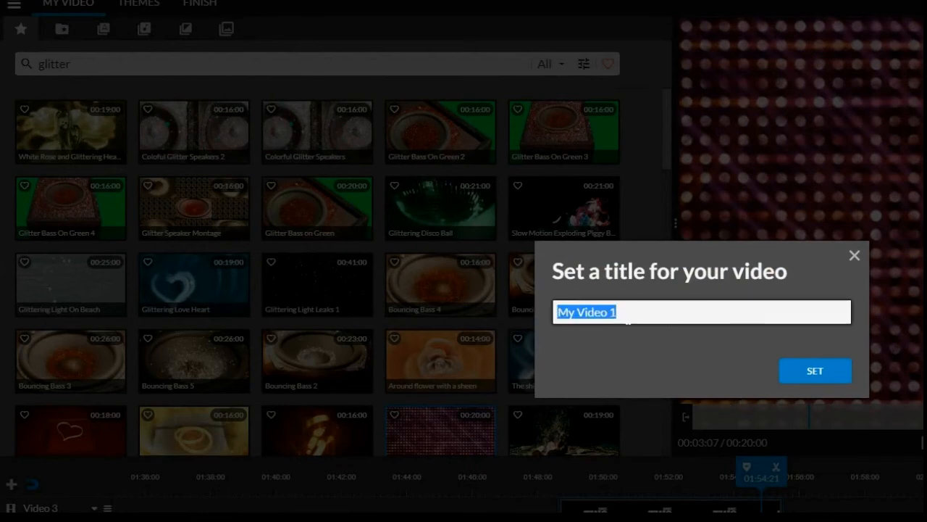
text(W)
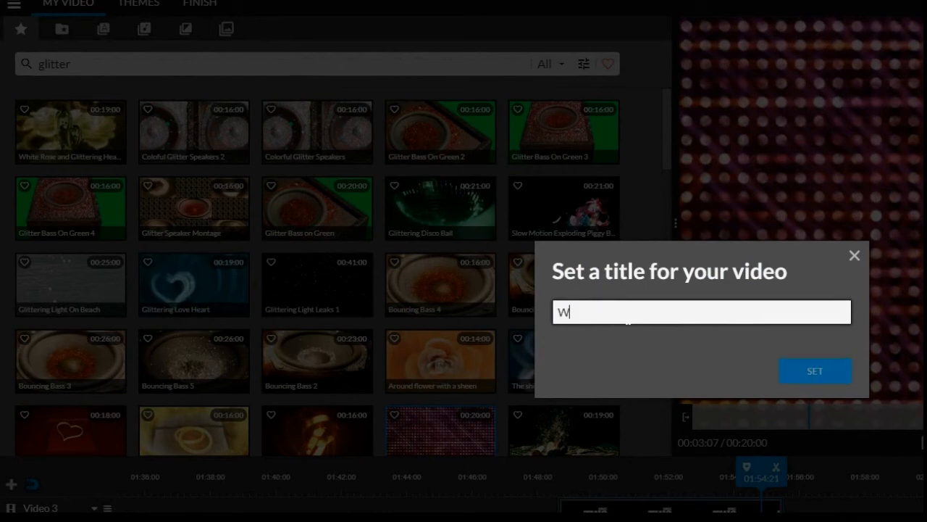
text(eVideo In)
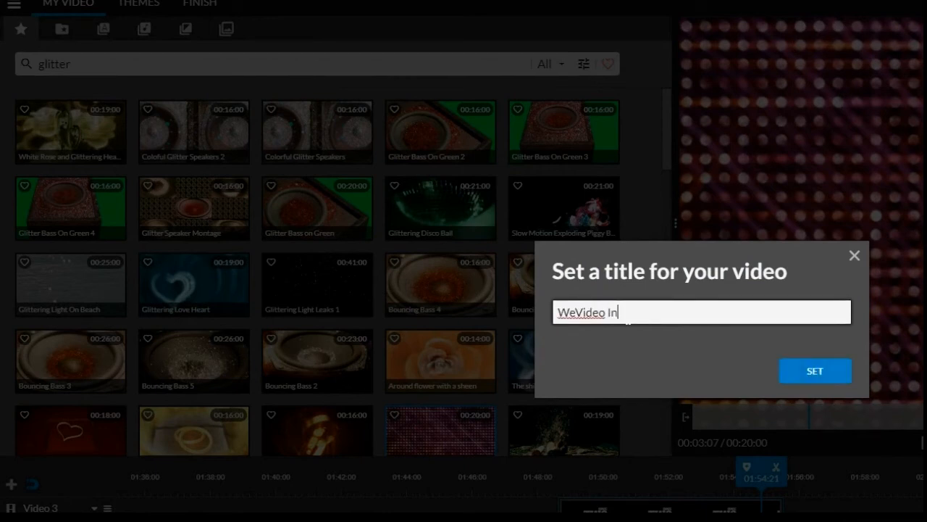
text(troduction)
click(816, 369)
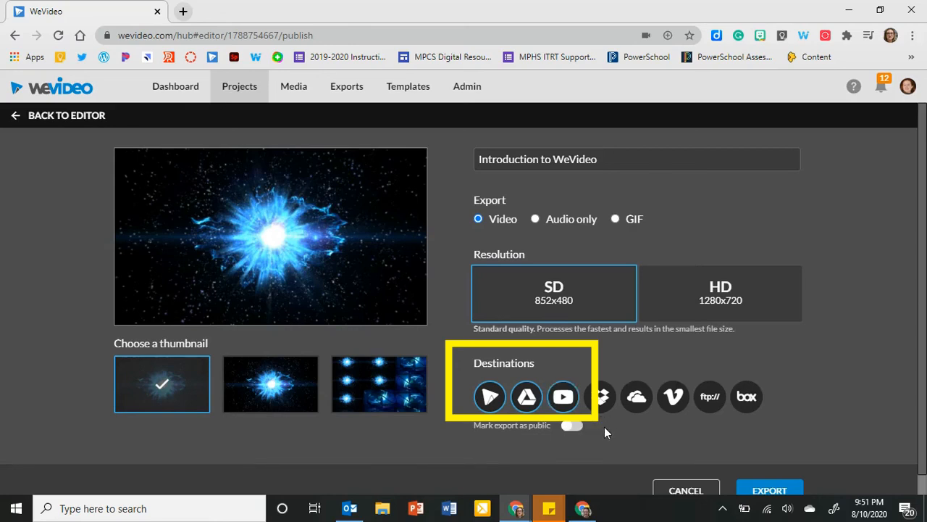
scroll(855, 406, down, 1)
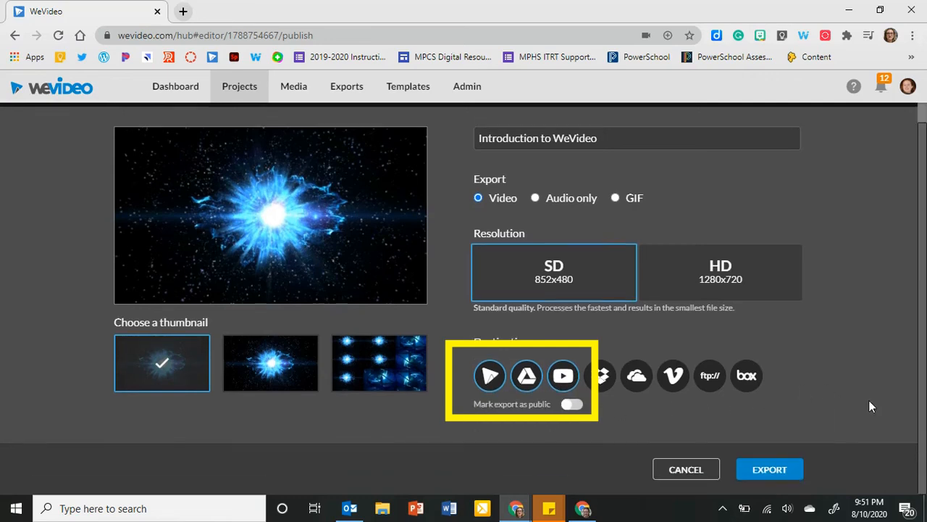